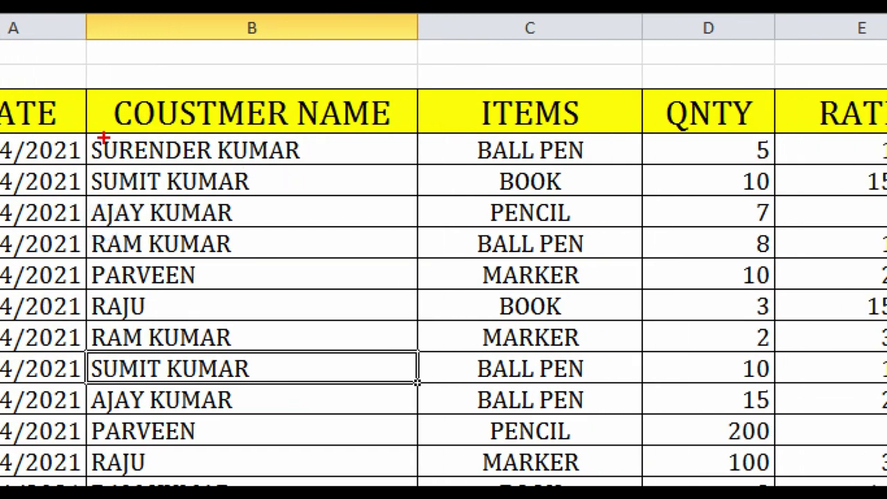
Drag-select several areas of the sales table, then cancel the selection
left_click_drag(83, 133, 362, 168)
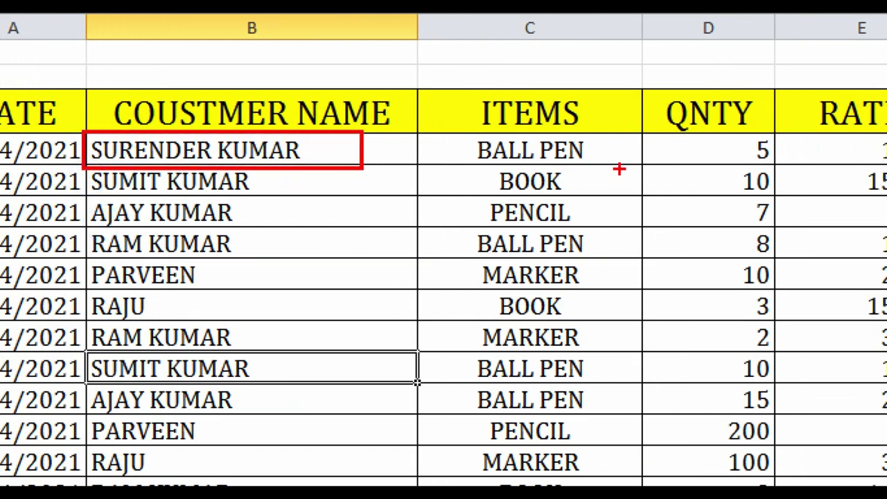
left_click_drag(446, 133, 612, 165)
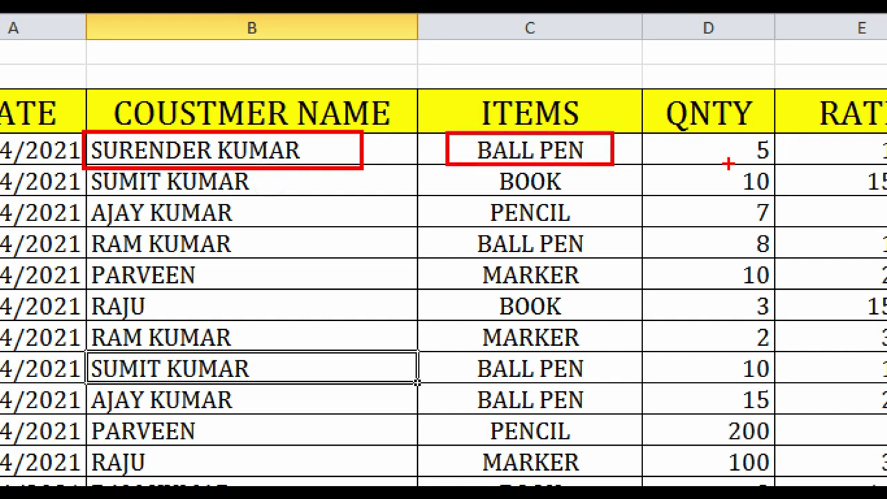
left_click_drag(696, 128, 790, 166)
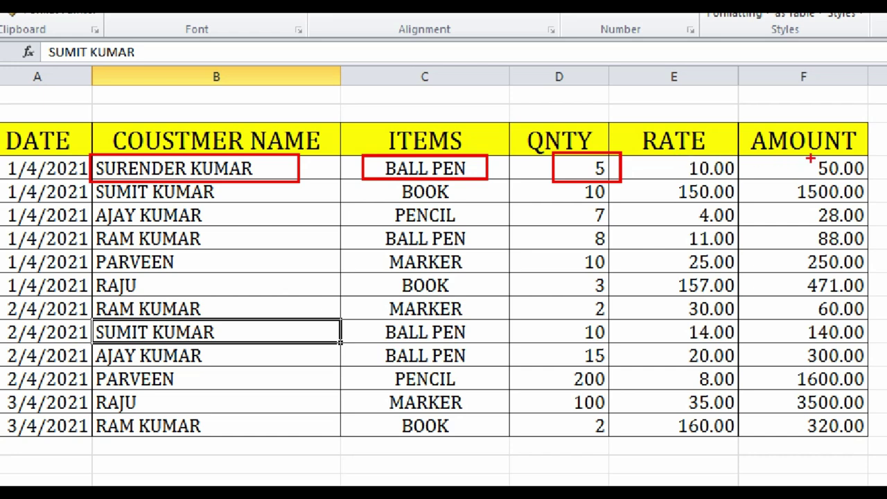
left_click_drag(781, 150, 801, 169)
mouse_move(95, 302)
left_mouse_down()
mouse_move(181, 430)
mouse_move(332, 452)
left_mouse_up()
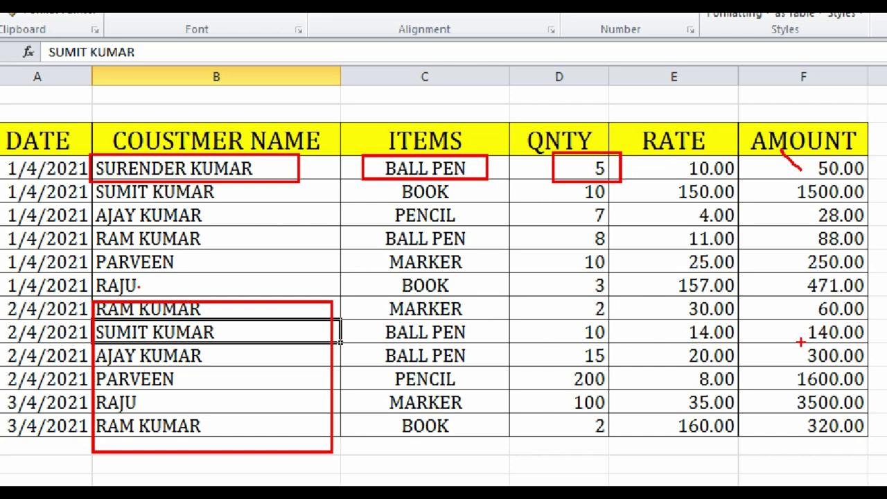
key("Escape")
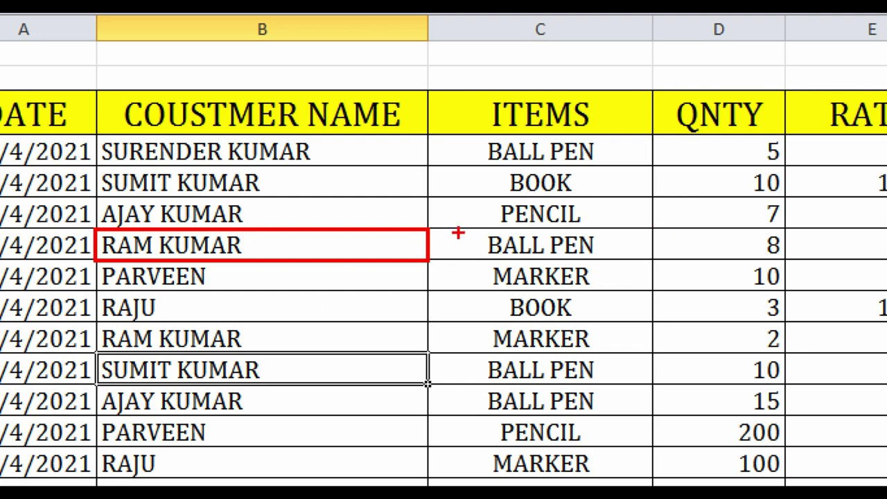
Select a cell and drag across several more ranges of the sales table
left_click(260, 226)
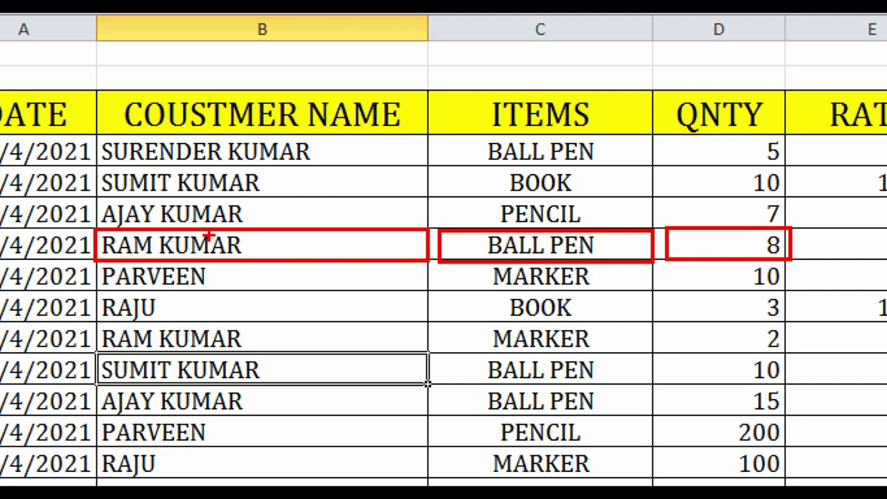
mouse_move(287, 243)
left_mouse_down()
mouse_move(317, 253)
mouse_move(374, 227)
left_mouse_up()
left_click_drag(319, 332, 386, 302)
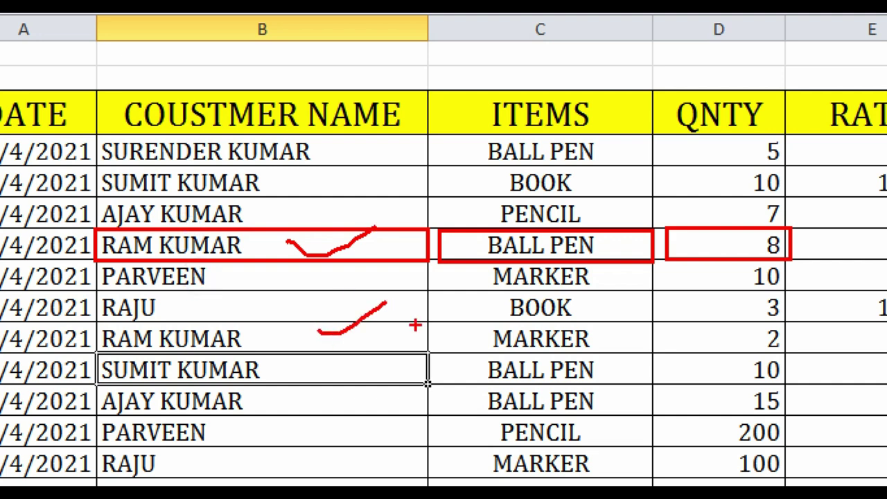
mouse_move(448, 326)
left_mouse_down()
mouse_move(549, 356)
mouse_move(629, 356)
left_mouse_up()
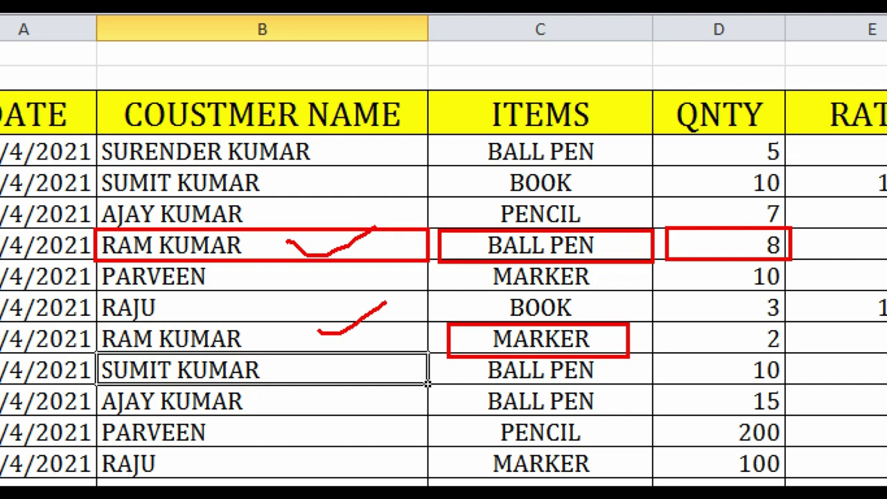
left_click_drag(92, 479, 255, 485)
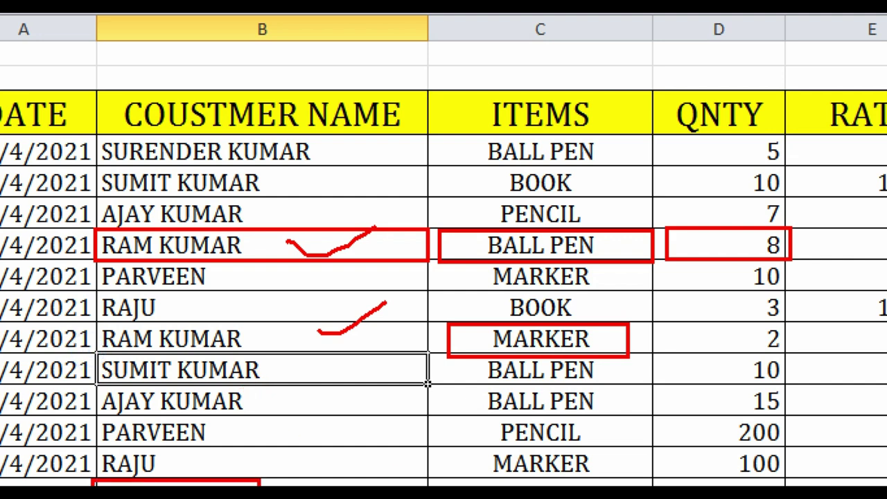
left_click_drag(431, 476, 651, 476)
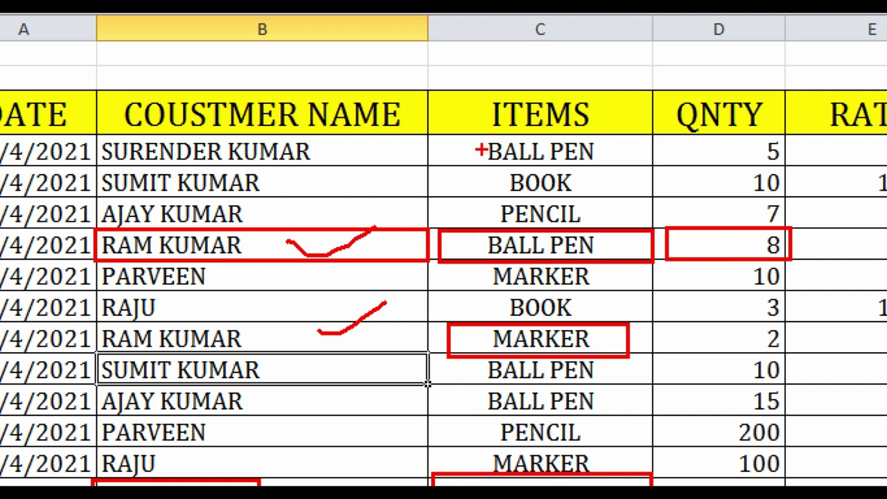
Highlight more table areas, then widen the DATE column slightly and show the Insert commands
left_click_drag(433, 131, 654, 167)
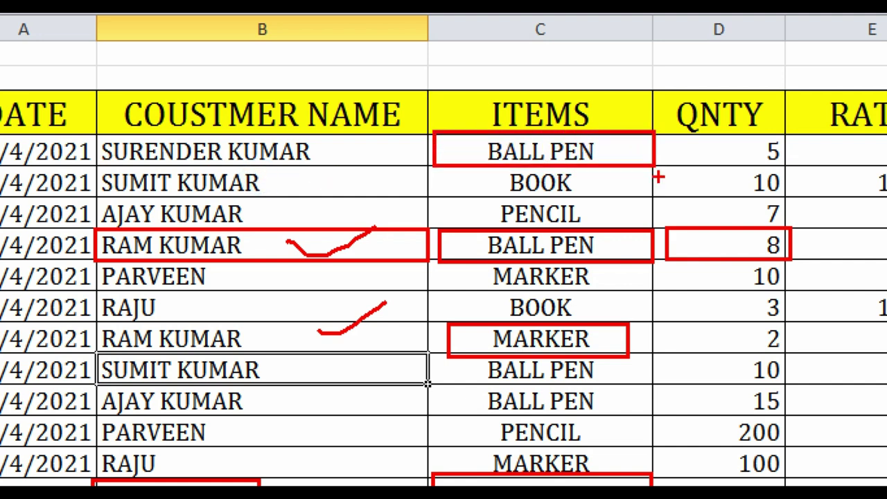
left_click_drag(633, 136, 696, 140)
left_click_drag(613, 257, 671, 226)
left_click_drag(622, 359, 662, 336)
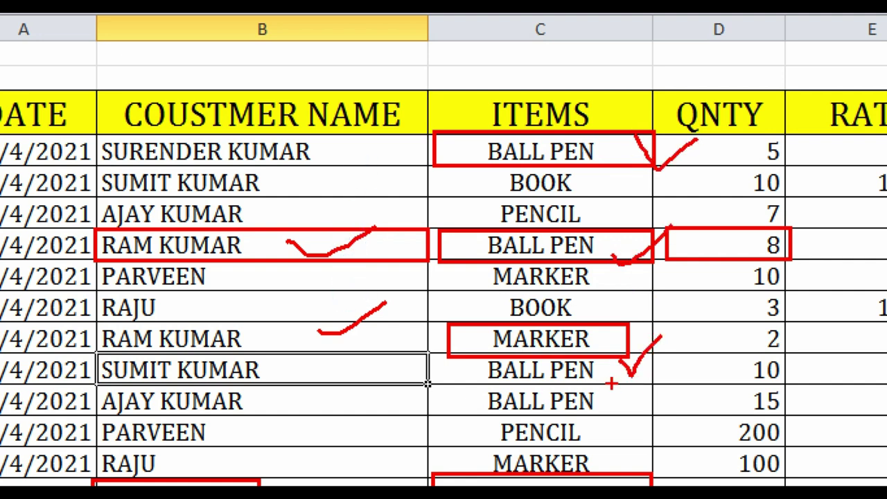
left_click_drag(610, 395, 696, 368)
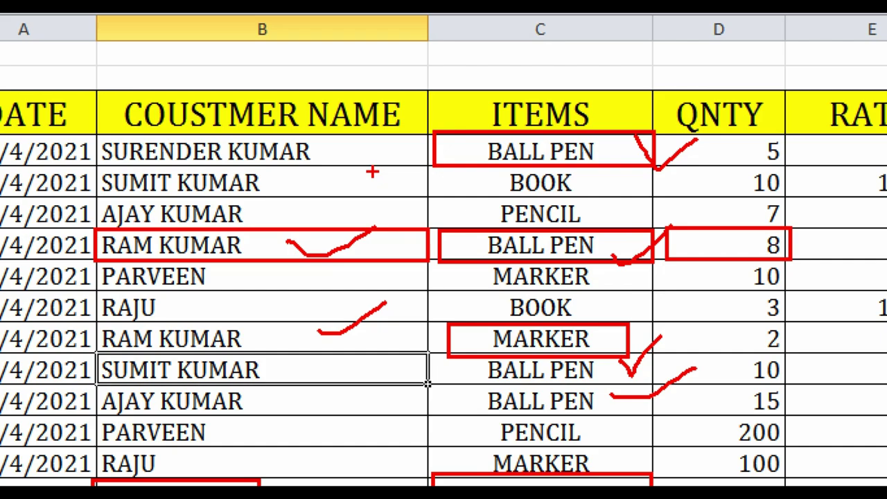
key("Escape")
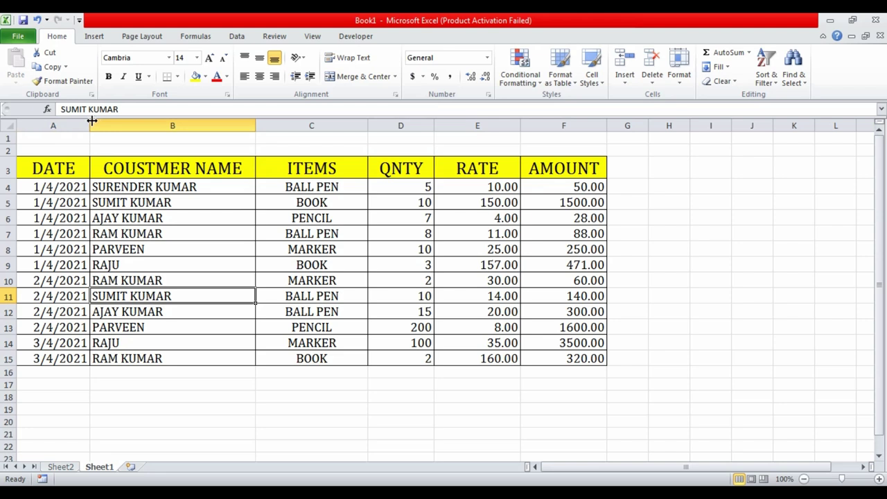
left_click_drag(91, 125, 98, 126)
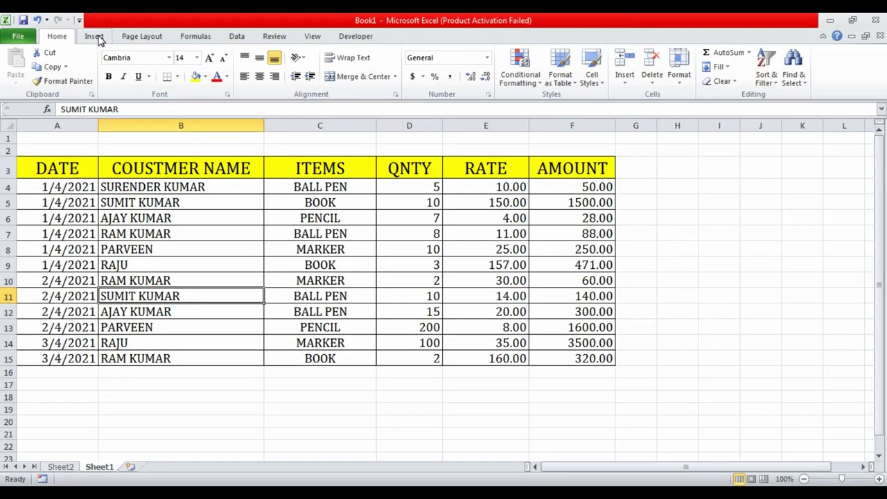
left_click(97, 38)
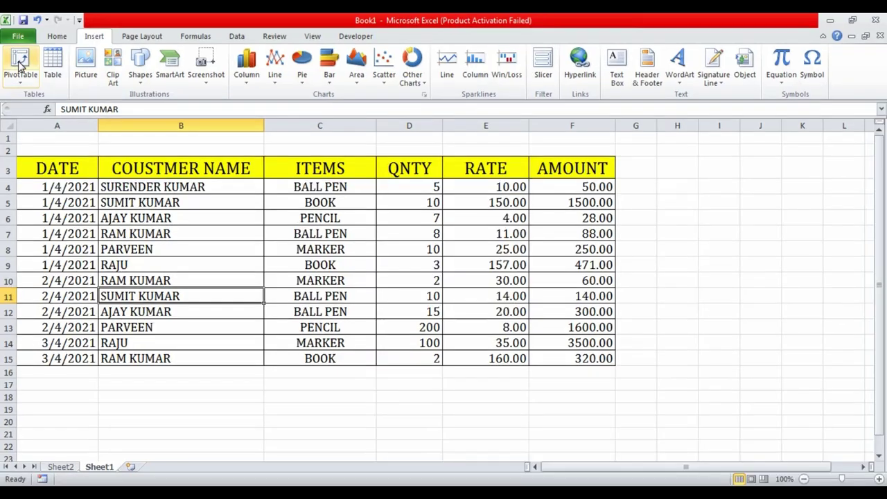
Insert a PivotTable from range Sheet1!$A$3:$F$15 onto a new worksheet, Sheet3
left_click(19, 62)
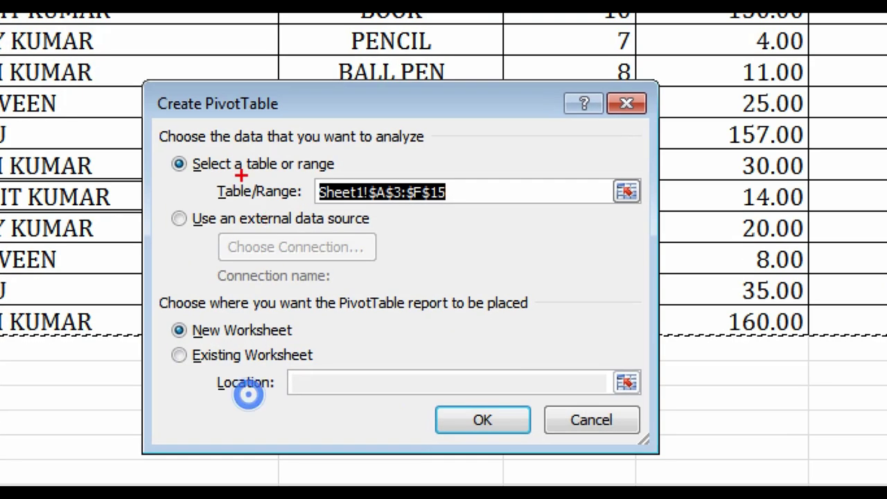
left_click_drag(126, 75, 680, 474)
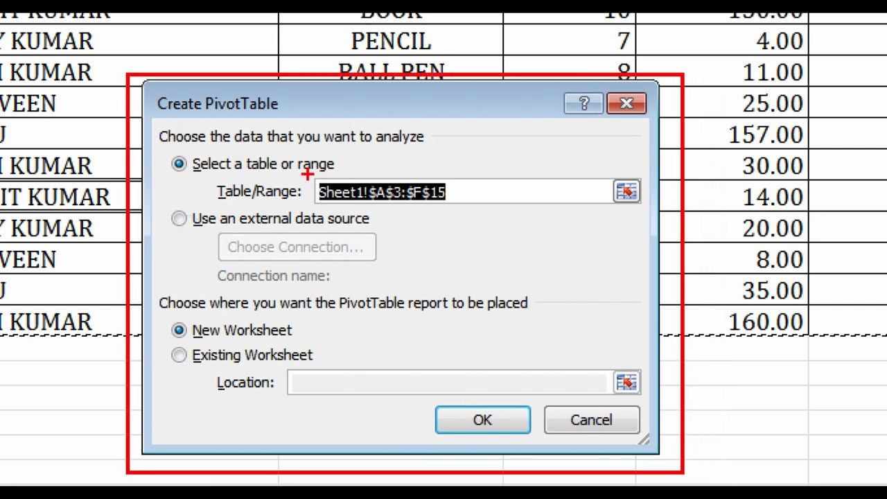
mouse_move(305, 173)
left_mouse_down()
mouse_move(337, 207)
mouse_move(512, 221)
left_mouse_up()
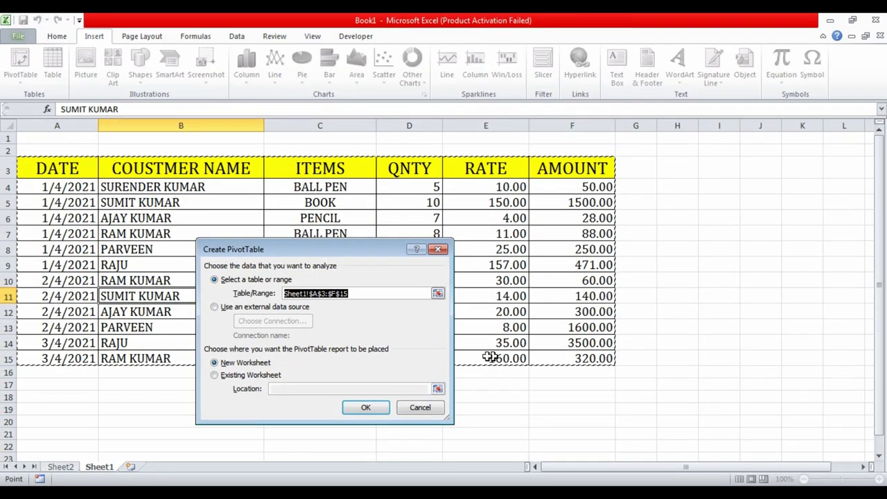
left_click(366, 409)
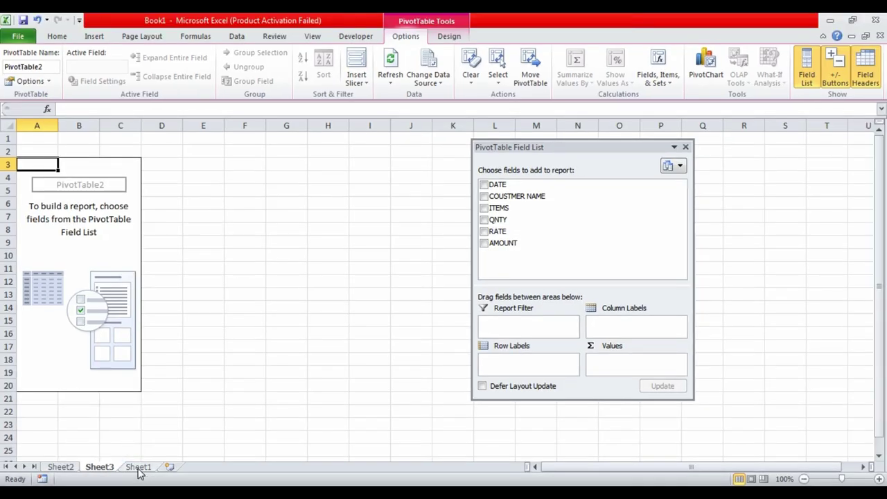
left_click(139, 468)
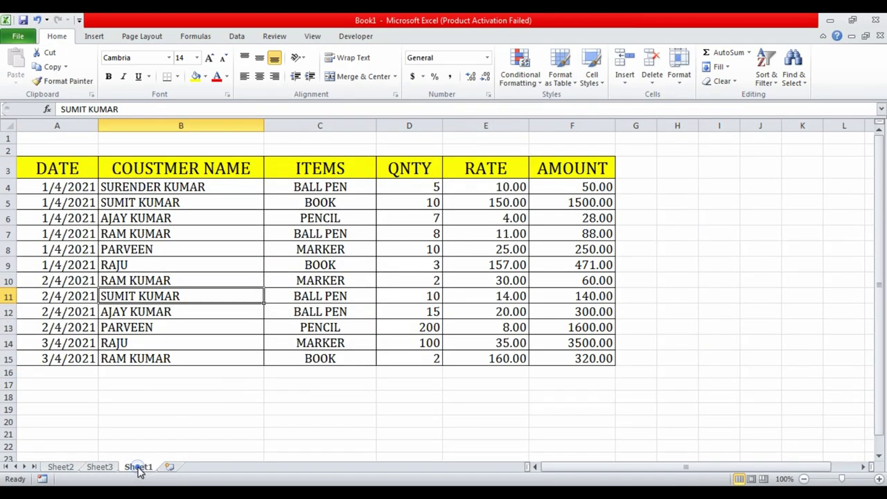
left_click(102, 468)
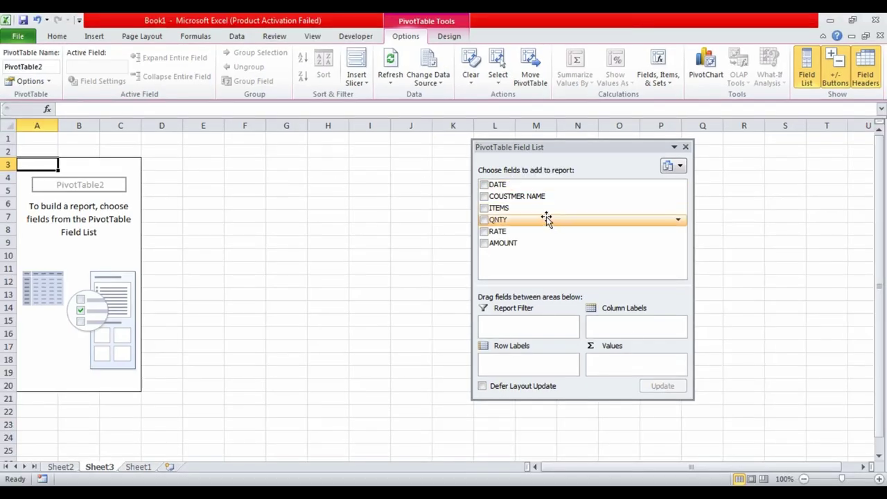
Add COUSTMER NAME as row labels, try it as column labels, then return it to rows
left_click(484, 196)
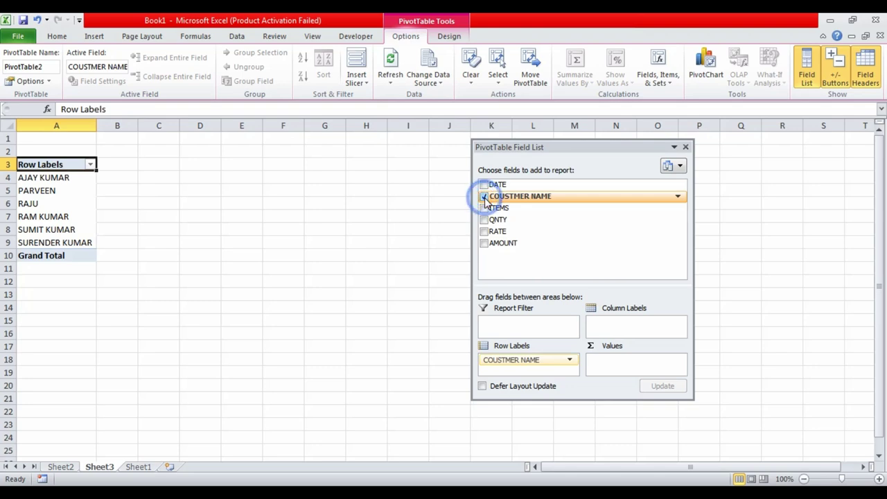
left_click(175, 267)
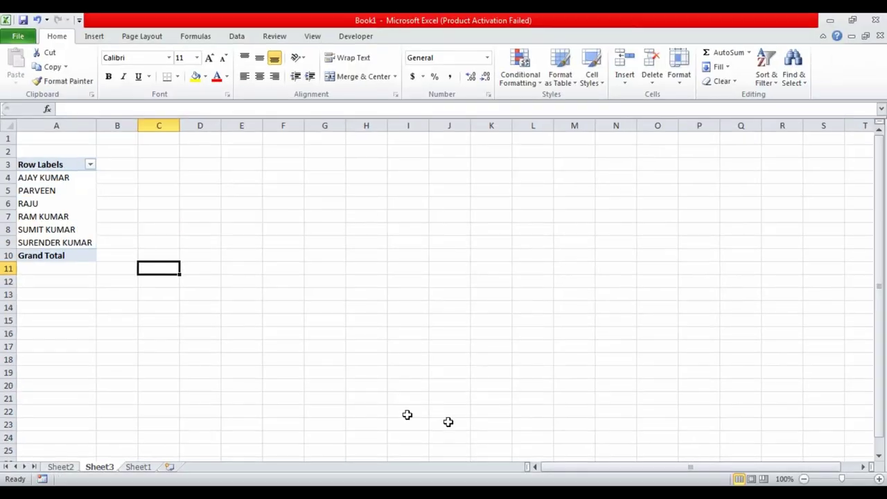
left_click(46, 213)
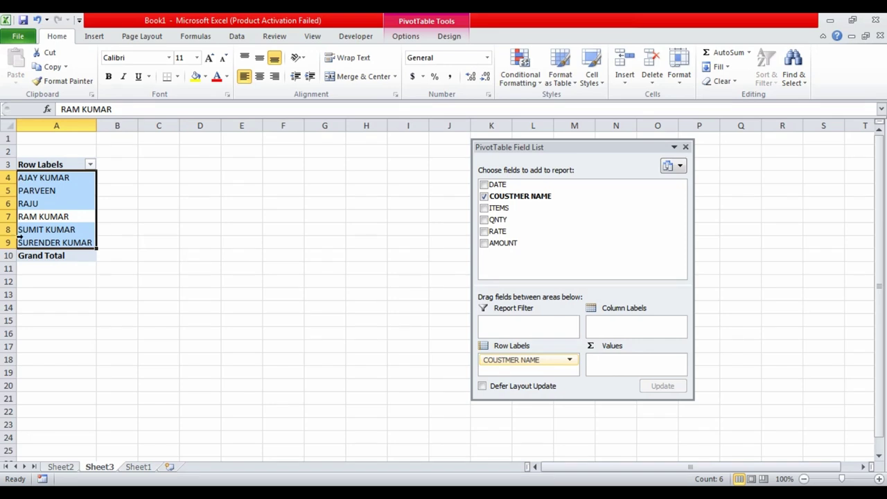
mouse_move(530, 362)
left_mouse_down()
mouse_move(635, 339)
mouse_move(636, 331)
left_mouse_up()
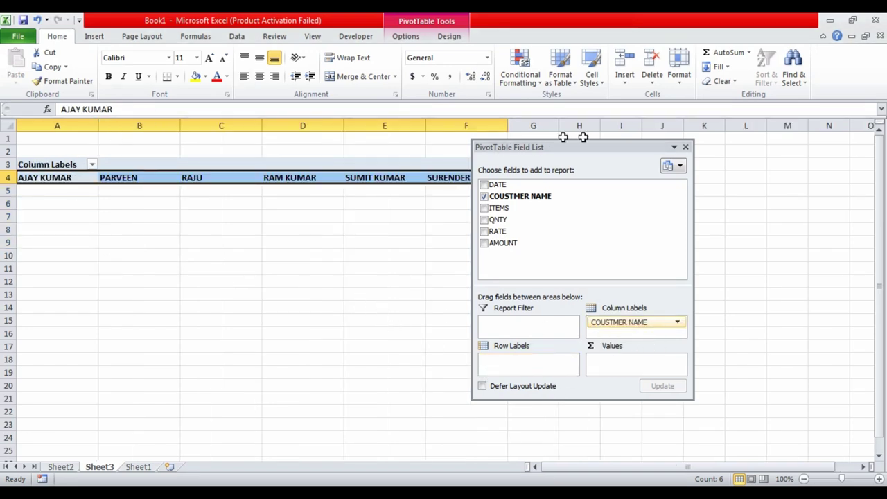
left_click_drag(601, 154, 733, 165)
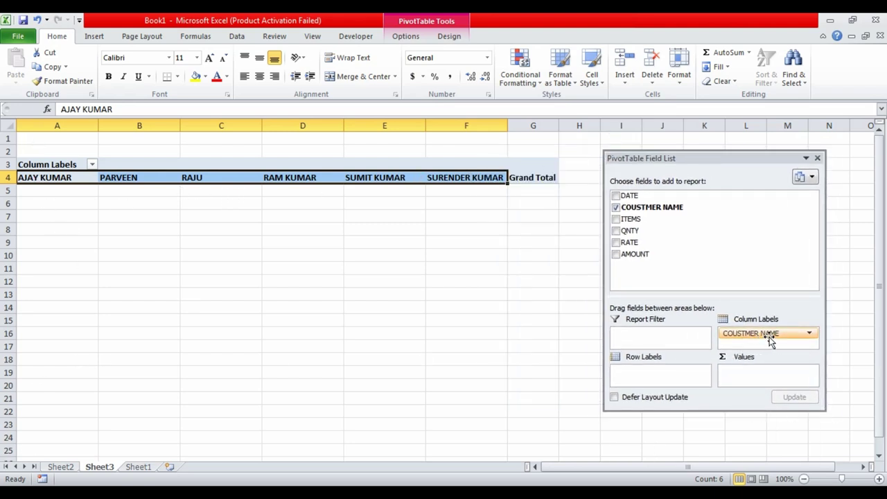
left_click_drag(769, 335, 654, 375)
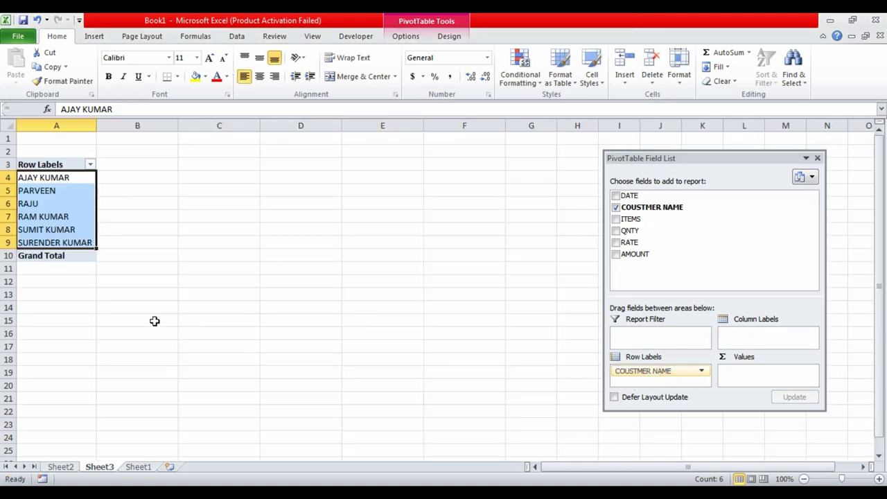
Glance at the Sheet1 source data, then return to the Sheet3 pivot and show its field list
left_click(120, 254)
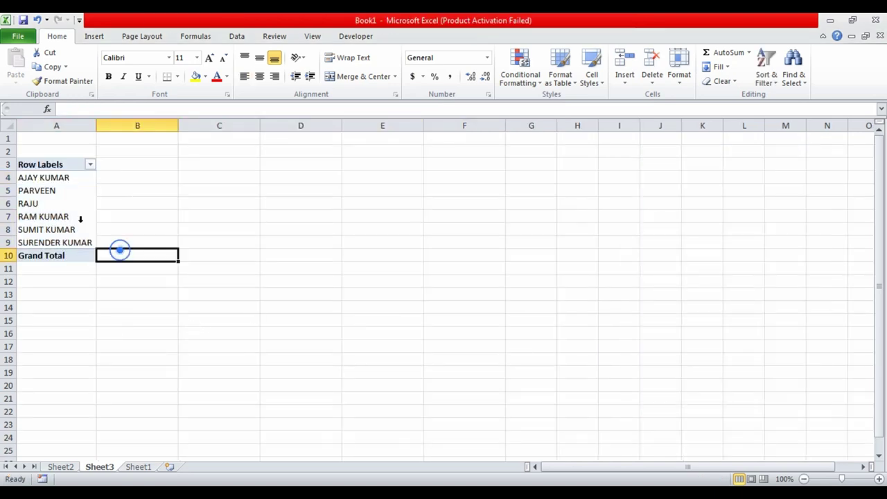
left_click(43, 178)
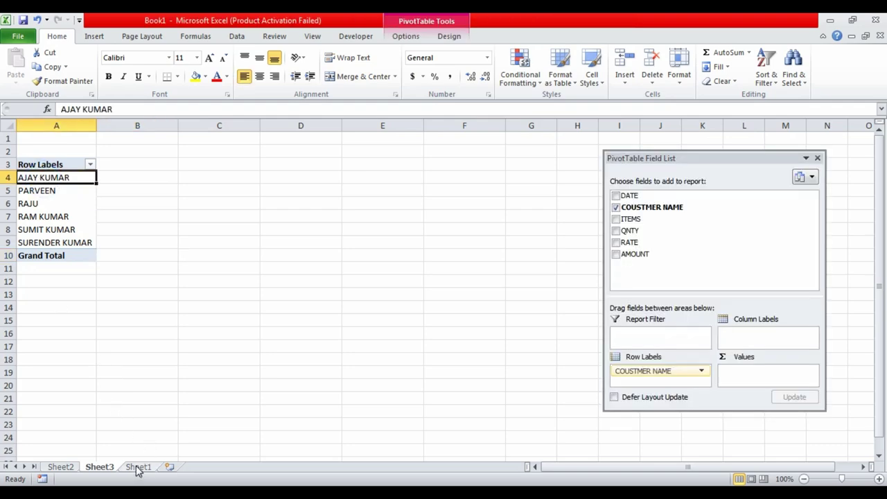
left_click(138, 466)
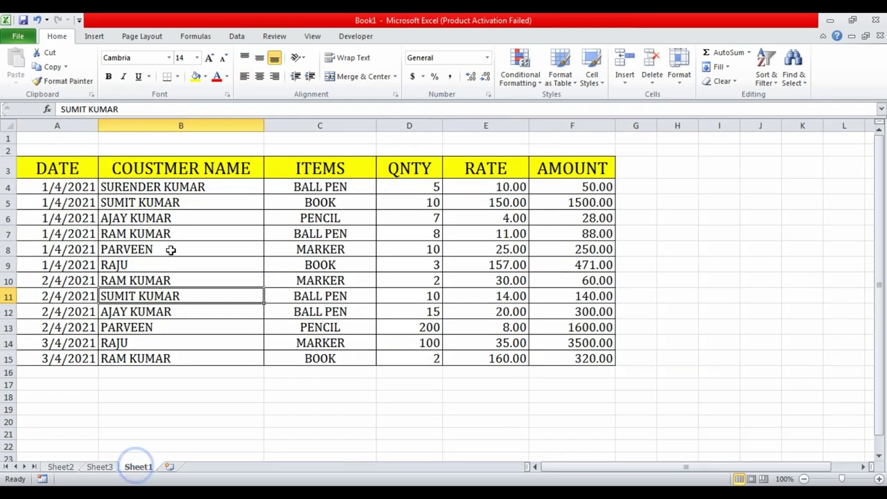
left_click(103, 468)
left_click(122, 242)
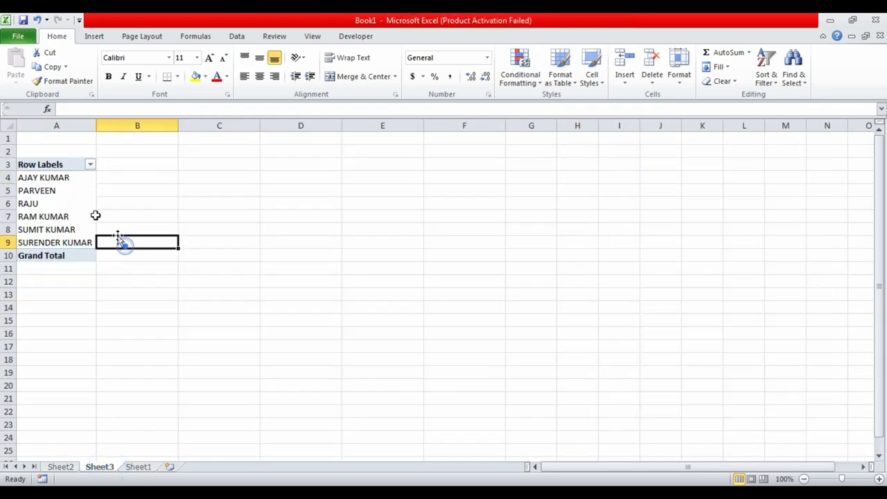
left_click(57, 179)
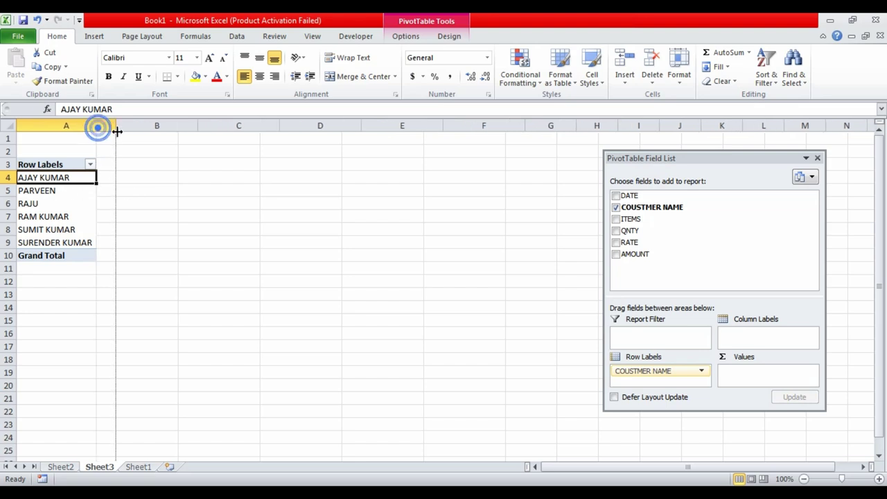
Widen column A, briefly list ITEMS per customer, then add Sum of QNTY totalling 372
left_click_drag(97, 128, 116, 129)
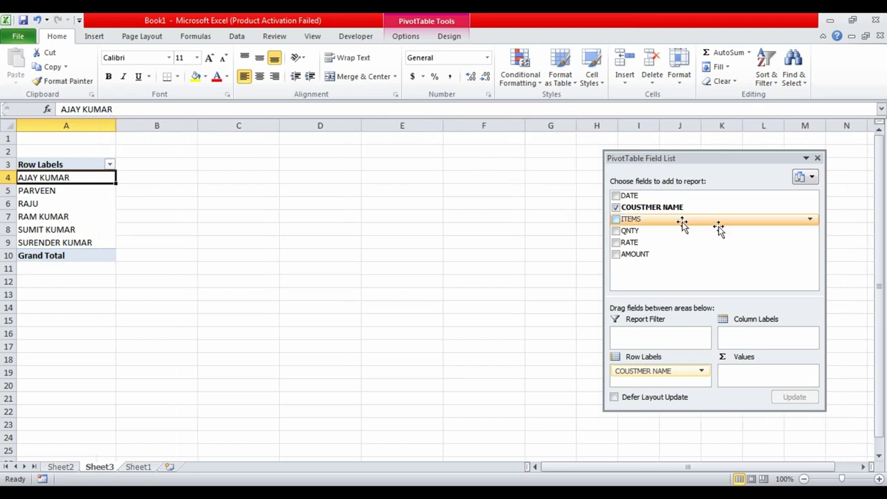
left_click(615, 219)
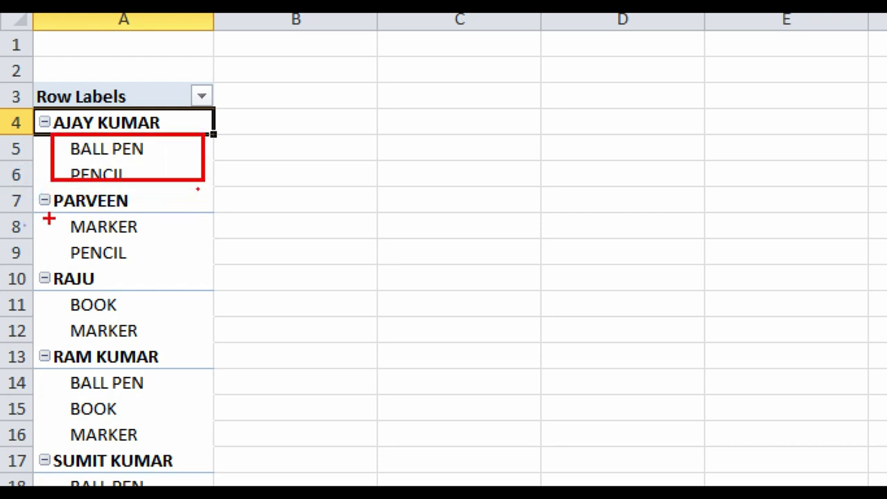
left_click_drag(49, 219, 177, 264)
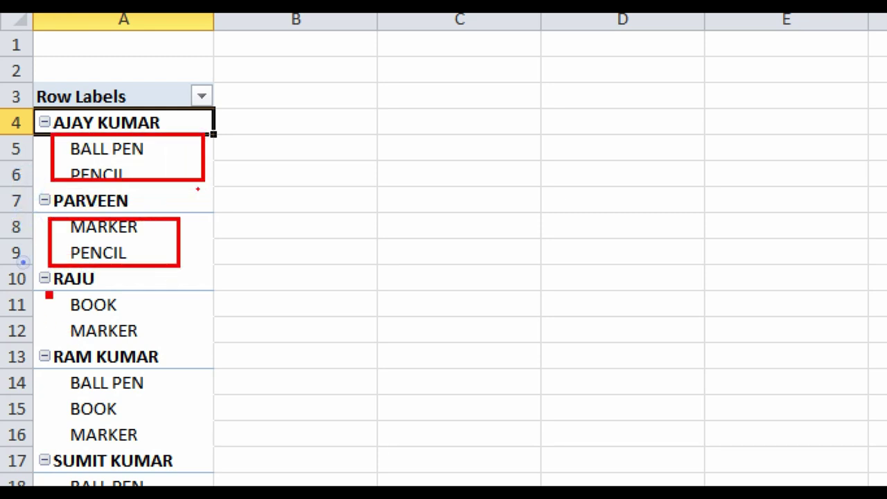
left_click_drag(47, 292, 153, 342)
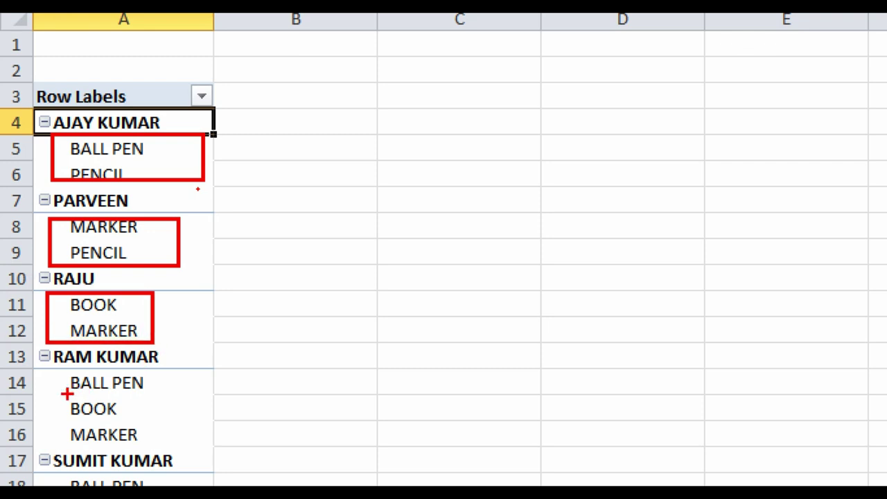
left_click_drag(51, 374, 154, 447)
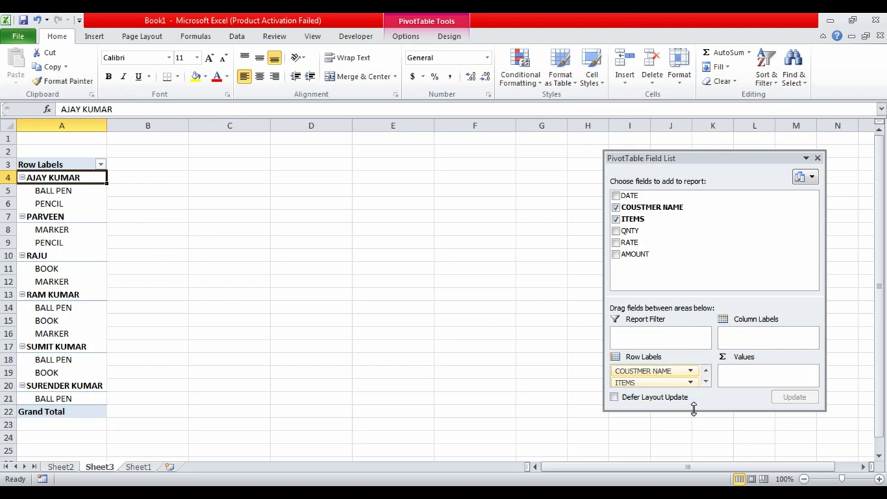
left_click(616, 220)
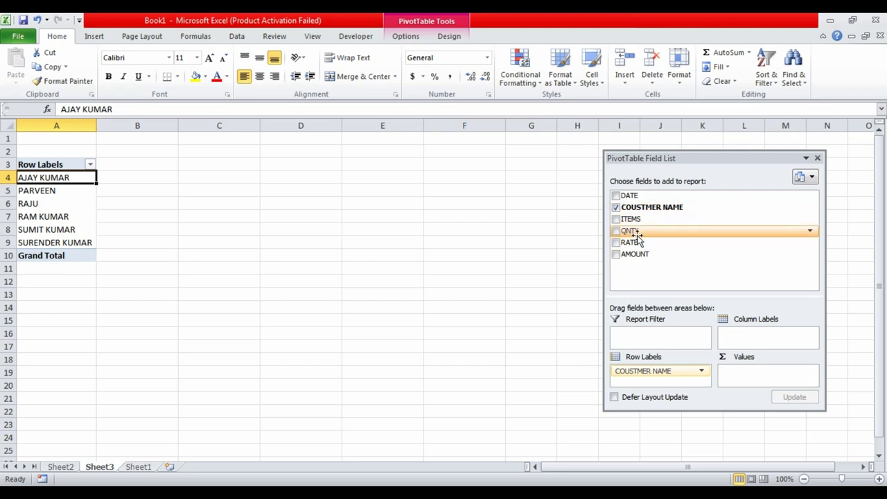
mouse_move(637, 237)
left_mouse_down()
mouse_move(741, 374)
mouse_move(755, 374)
left_mouse_up()
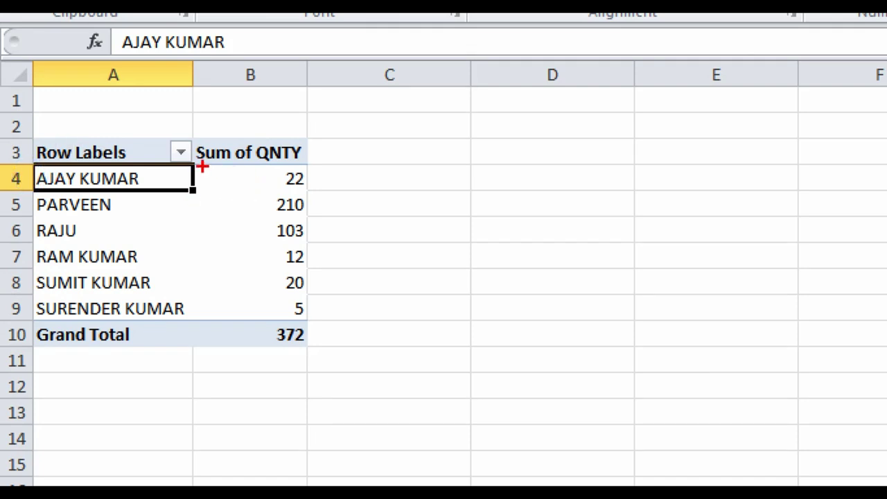
Select the first customer's quantity total of 22 and find its quantities 7 and 15 on Sheet1
left_click_drag(202, 166, 316, 191)
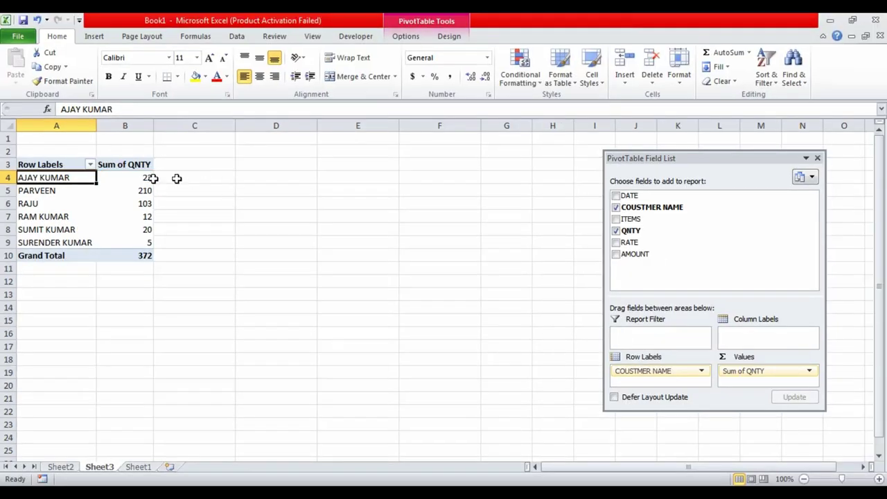
left_click(147, 178)
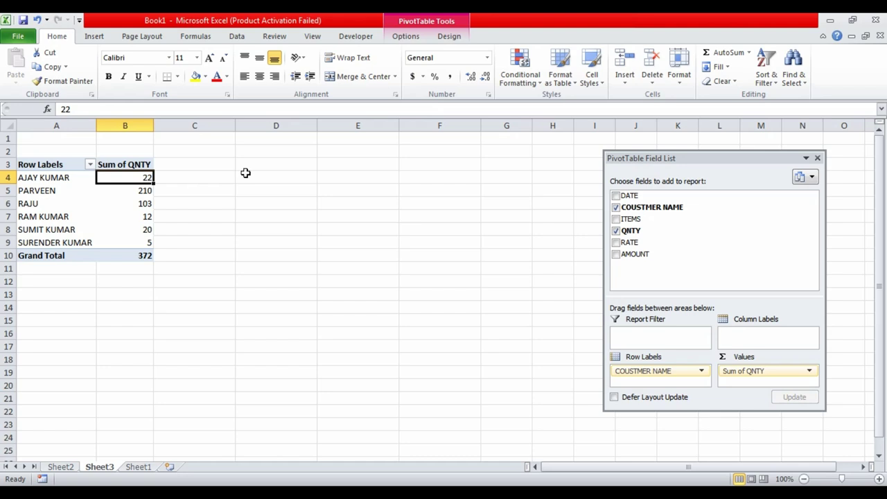
left_click(143, 467)
left_click(173, 222)
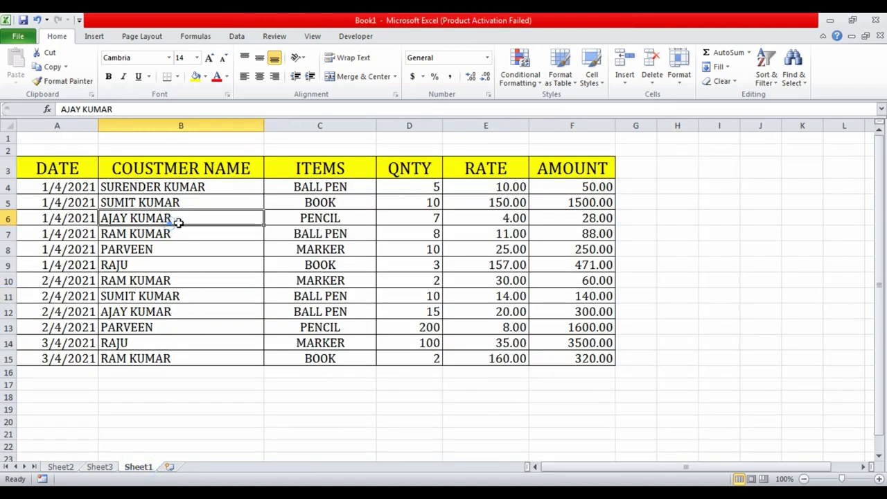
Check the pencil quantity of 7 in D6, then return to the Sheet3 pivot table
left_click(427, 220)
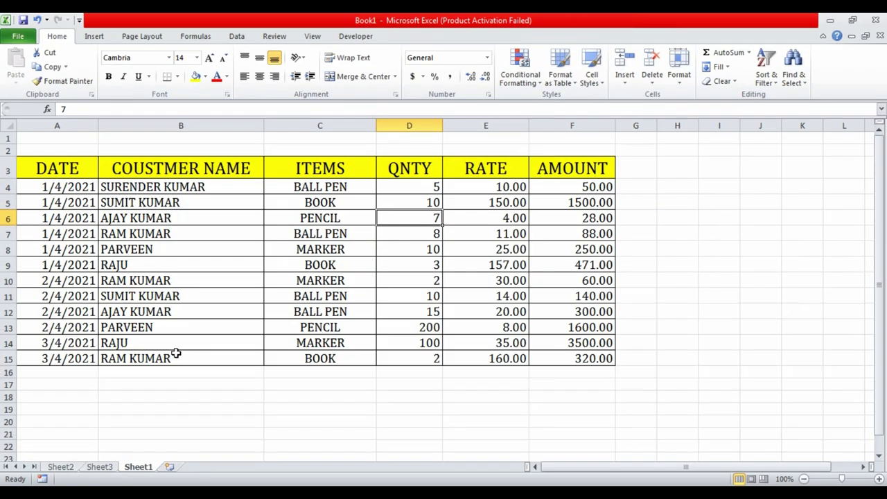
left_click(101, 467)
Drill down on the quantity total 22 into a two-row Sheet4 detail table, then return to Sheet3
left_click(245, 240)
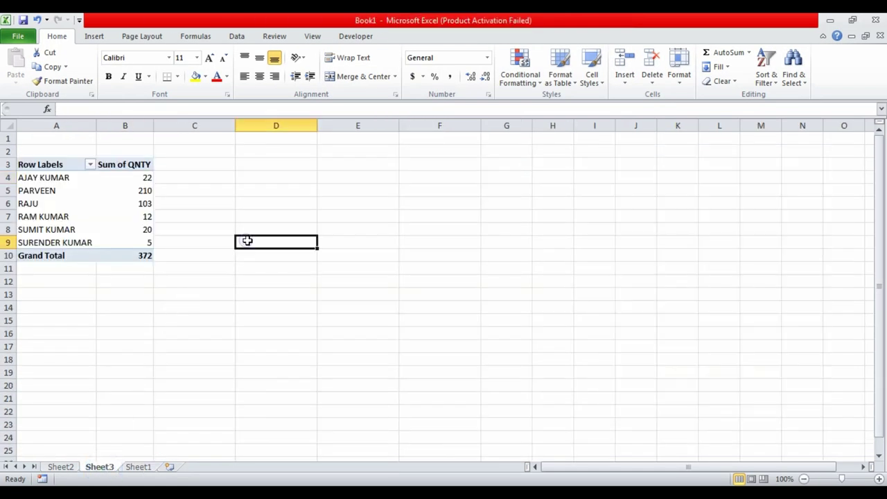
left_click(128, 178)
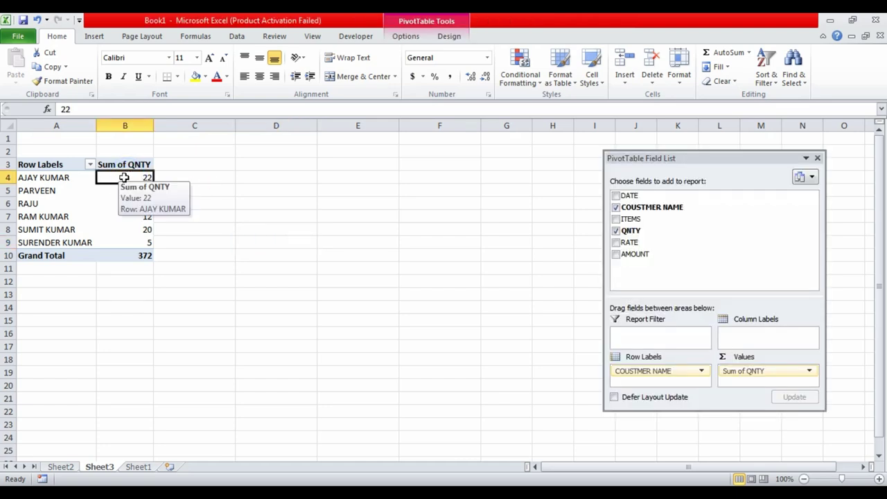
double_click(124, 178)
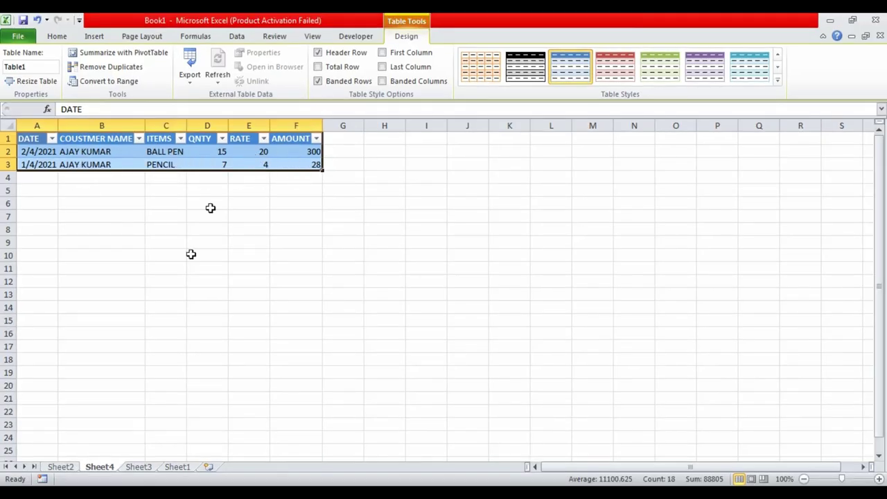
left_click(136, 466)
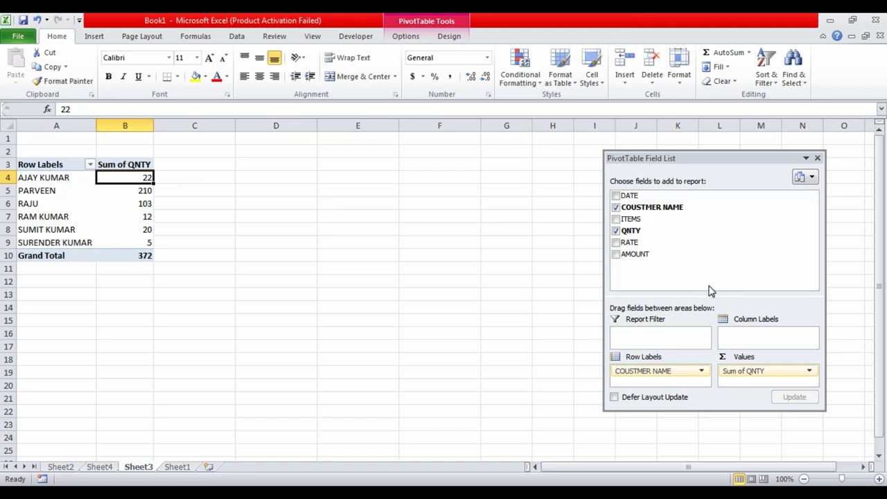
Add AMOUNT to the pivot values as Sum of AMOUNT, with a Grand Total of 8307
left_click_drag(637, 254, 736, 381)
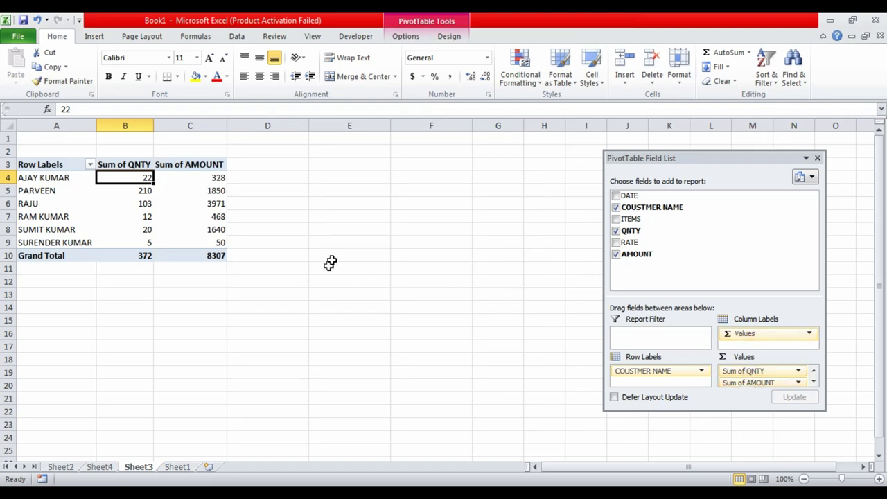
left_click(298, 186)
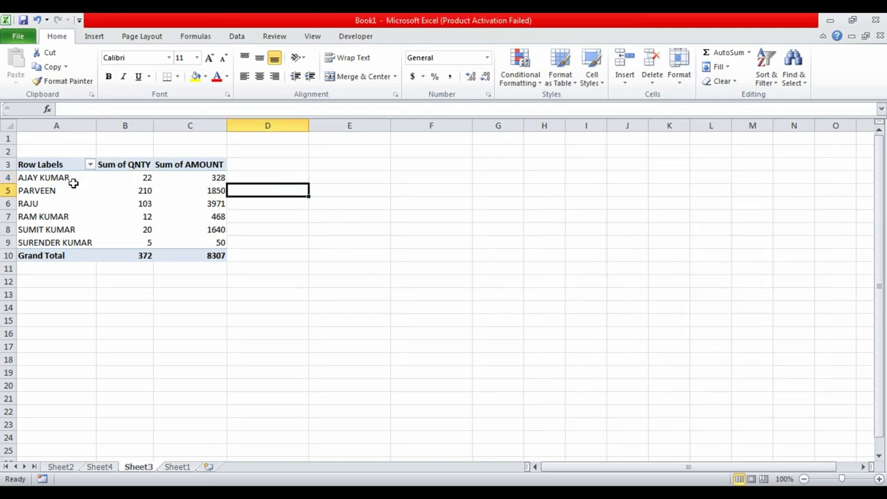
mouse_move(73, 183)
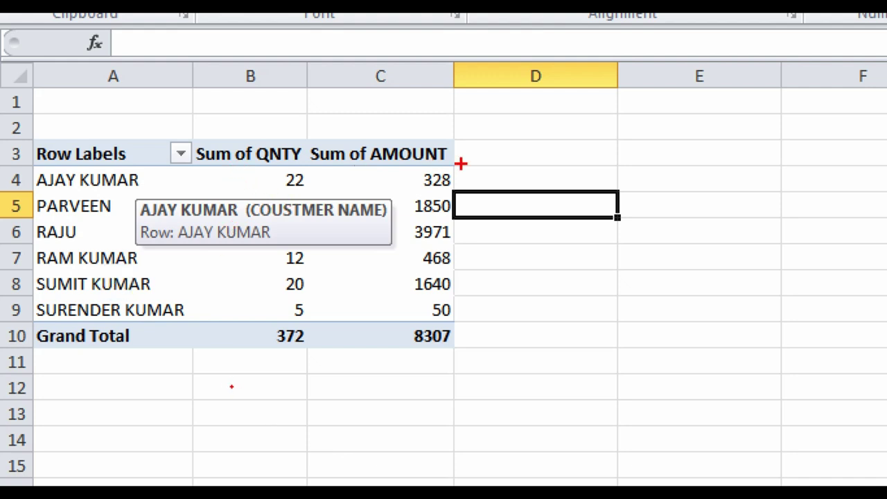
left_click_drag(376, 164, 459, 193)
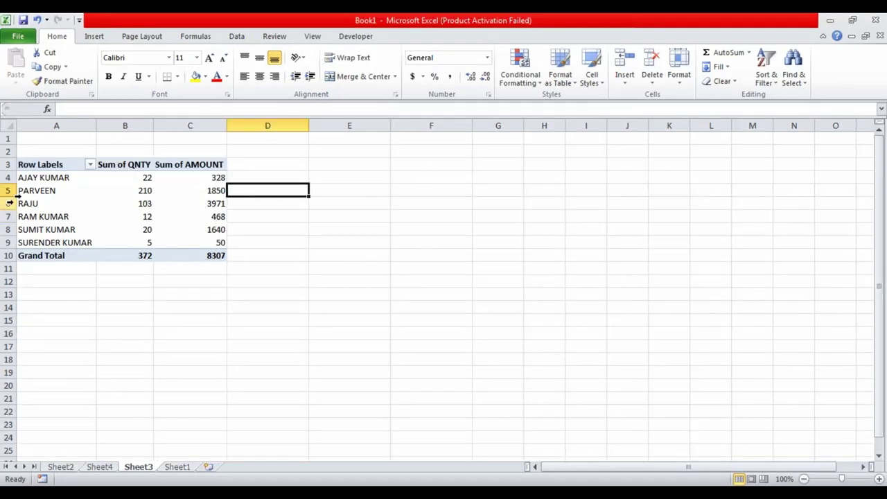
left_click(122, 207)
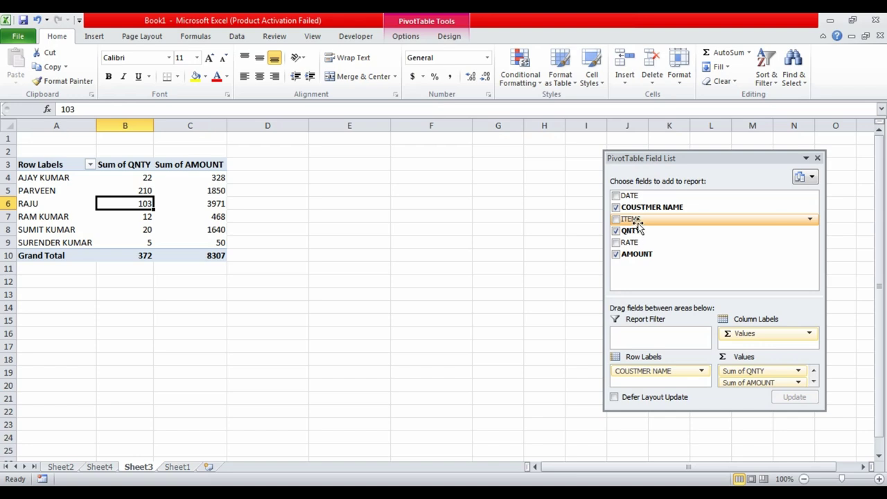
Make ITEMS a report filter set to MARKER, giving totals of 112 quantity and 3810 amount
left_click_drag(636, 220, 648, 343)
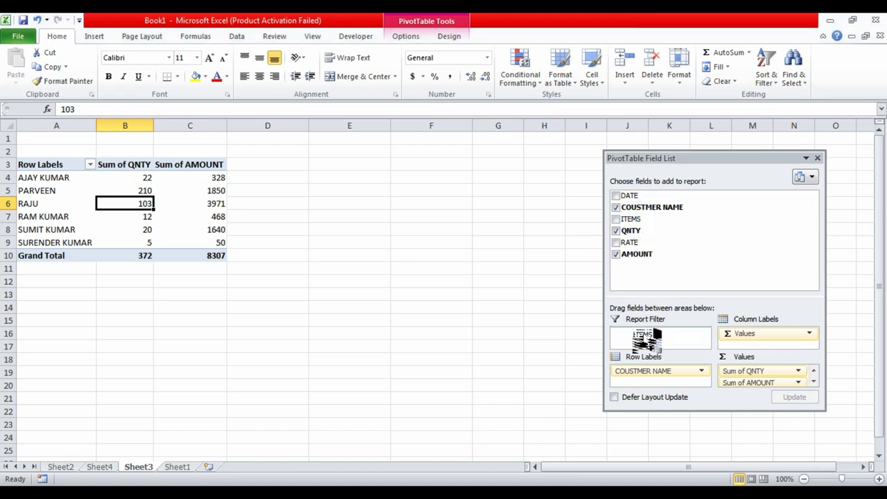
left_click_drag(650, 342, 646, 336)
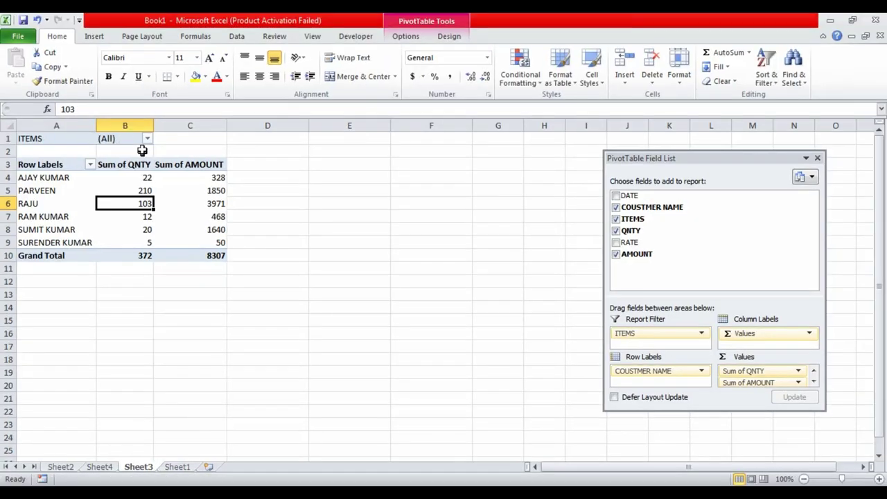
left_click(146, 139)
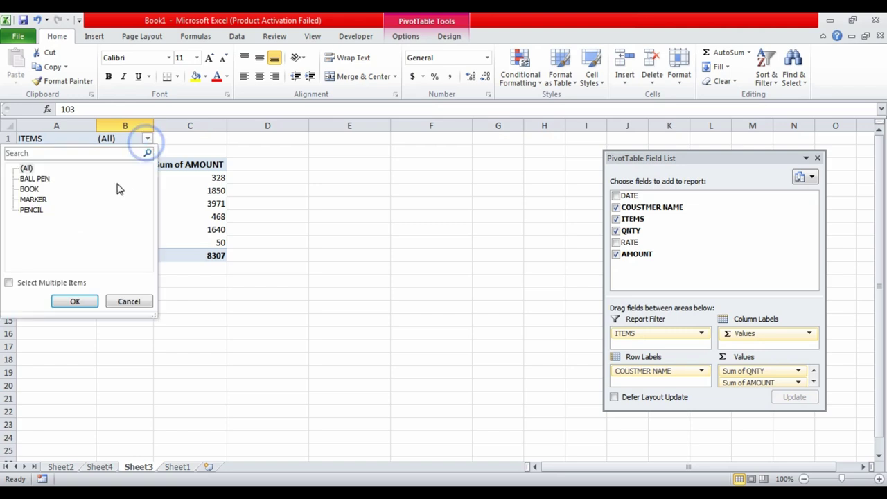
left_click(33, 199)
left_click(75, 301)
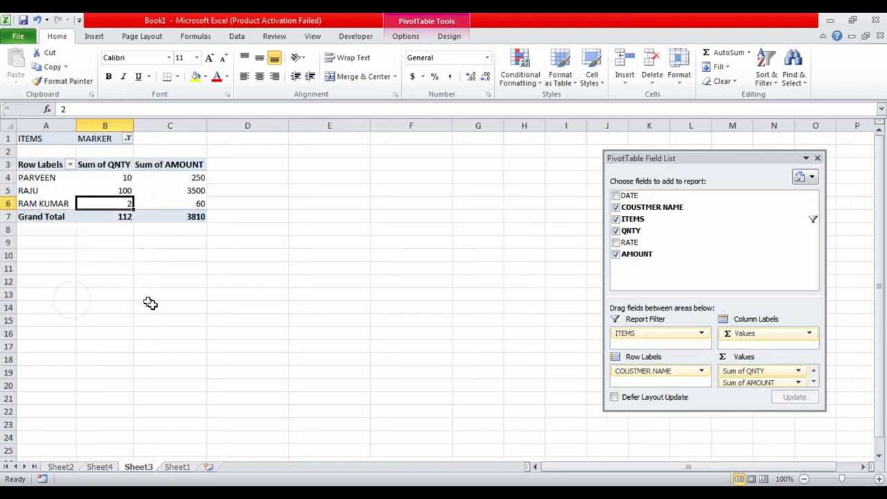
left_click(150, 305)
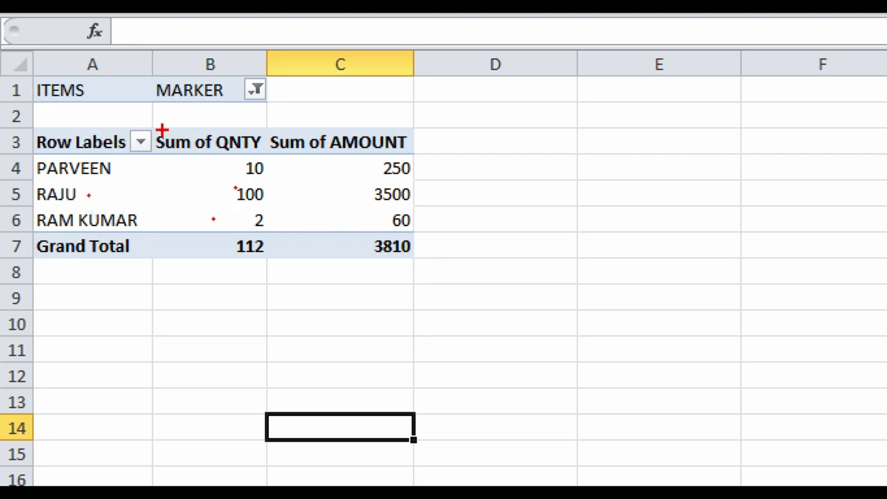
Move COUSTMER NAME into the report filter and reset the ITEMS filter to (All)
mouse_move(156, 128)
left_mouse_down()
mouse_move(198, 193)
mouse_move(271, 260)
left_mouse_up()
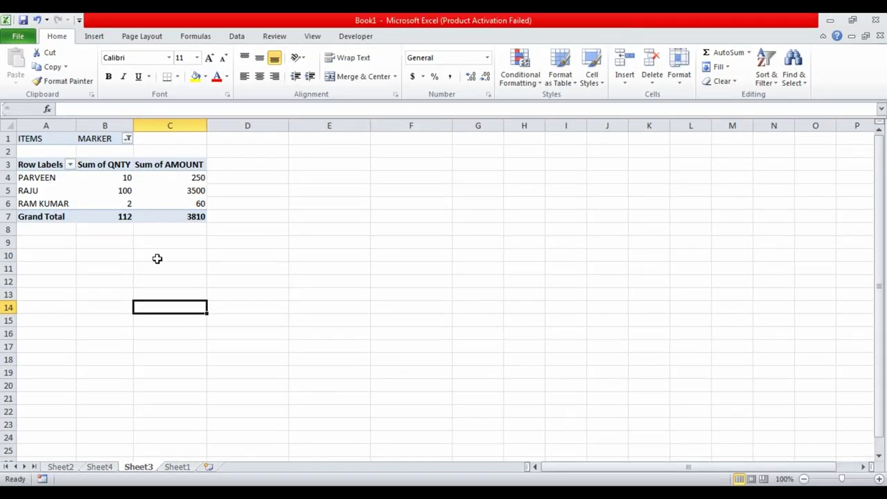
left_click(158, 201)
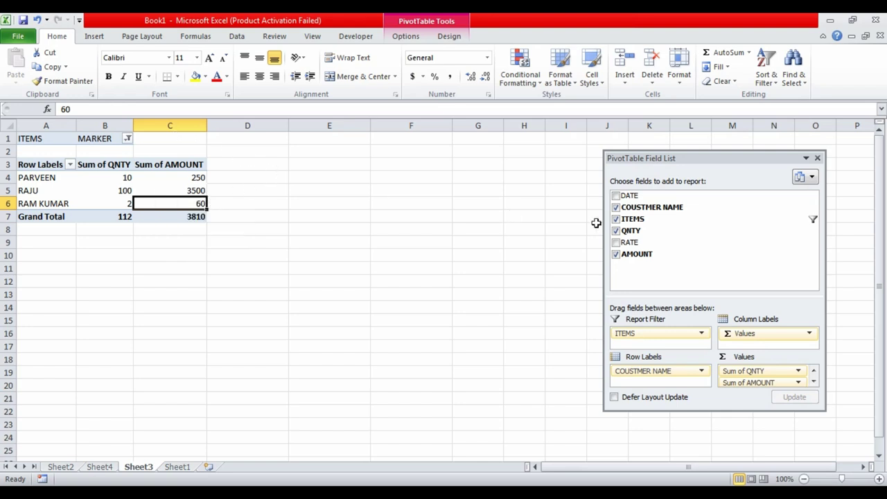
mouse_move(667, 206)
left_mouse_down()
mouse_move(666, 262)
mouse_move(648, 343)
left_mouse_up()
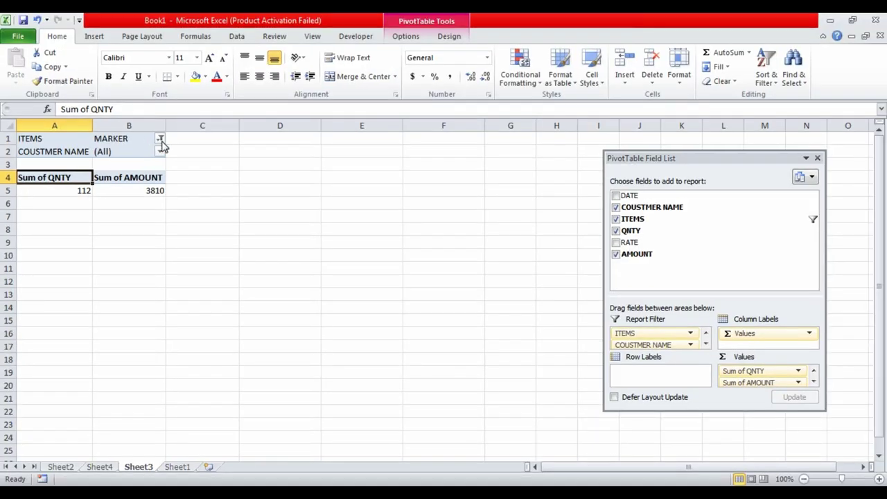
left_click(160, 141)
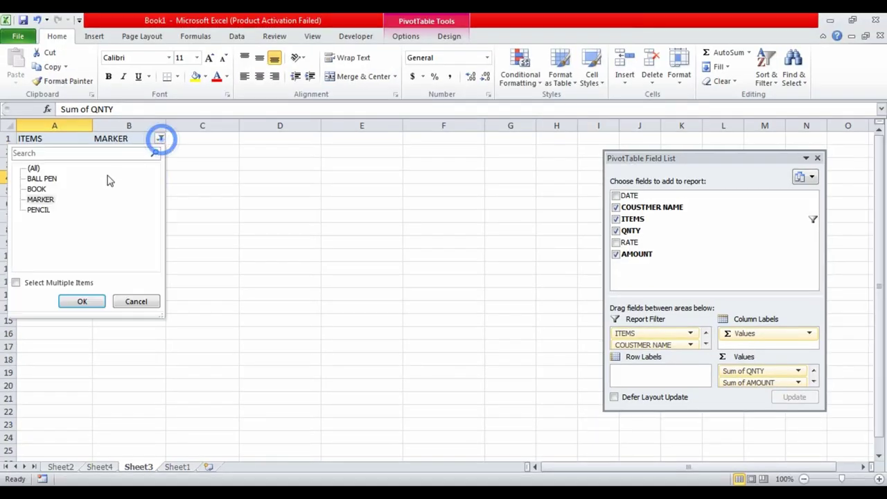
left_click(81, 301)
Filter to the first customer and check the totals of 22 quantity and 328 amount
left_click(160, 153)
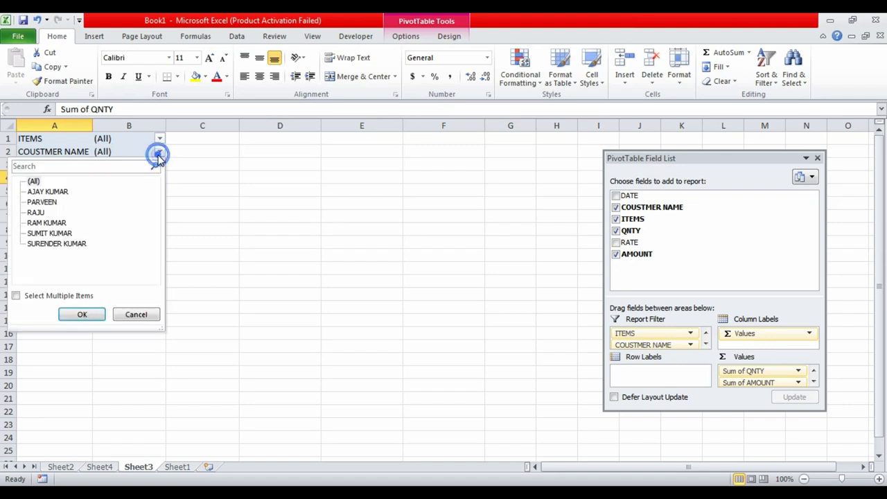
left_click(46, 192)
left_click(84, 314)
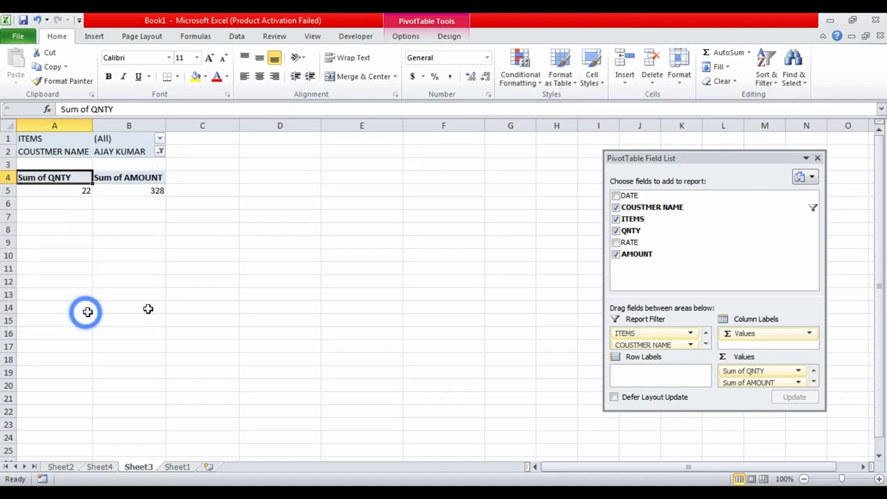
left_click(260, 266)
left_click(61, 193)
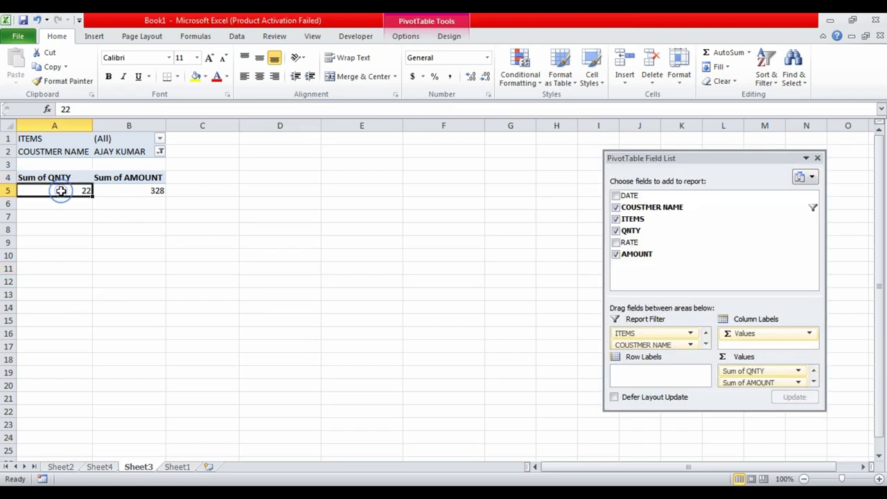
left_click(135, 189)
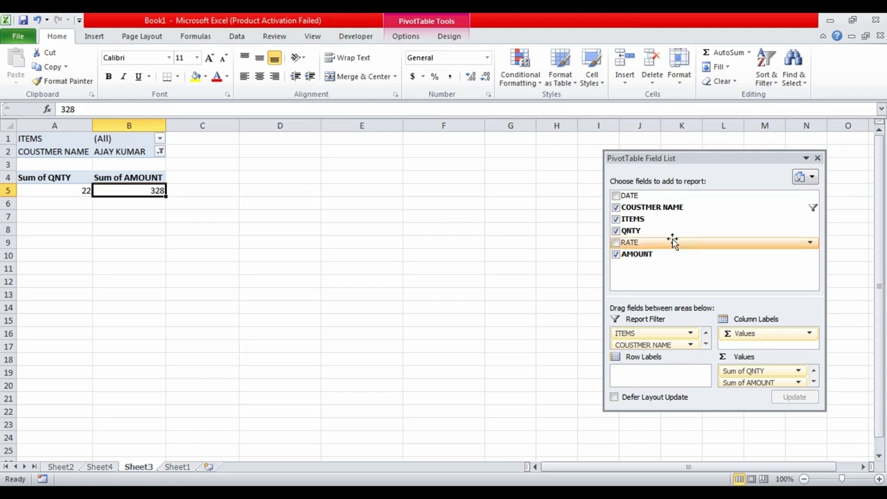
Move ITEMS to row labels and filter to another customer, showing BALL PEN and BOOK (20, 1640)
mouse_move(634, 220)
left_mouse_down()
mouse_move(662, 331)
mouse_move(651, 377)
left_mouse_up()
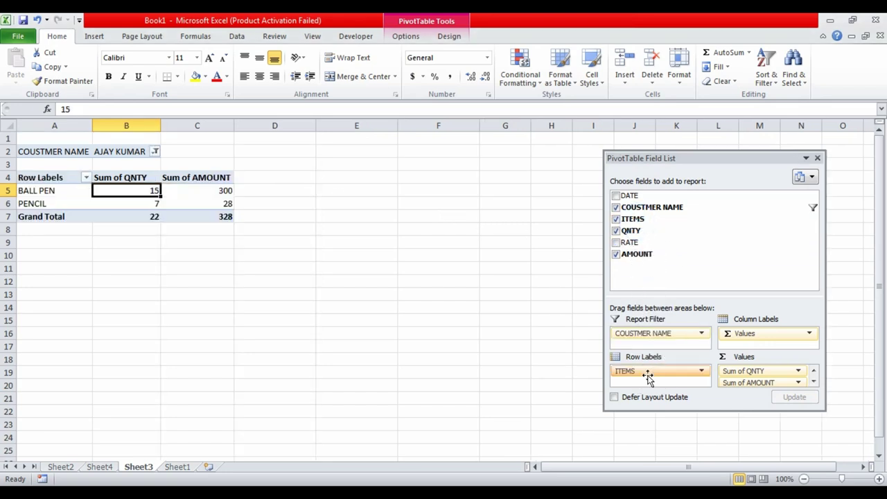
left_click(228, 307)
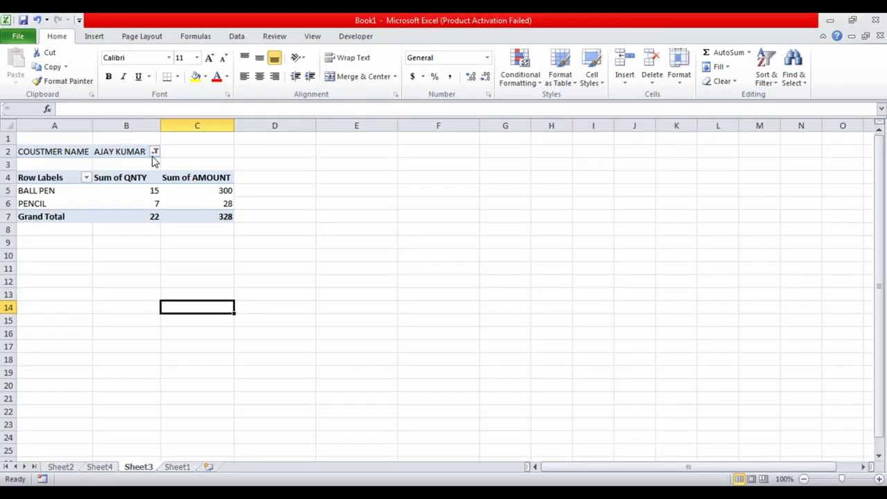
left_click(155, 152)
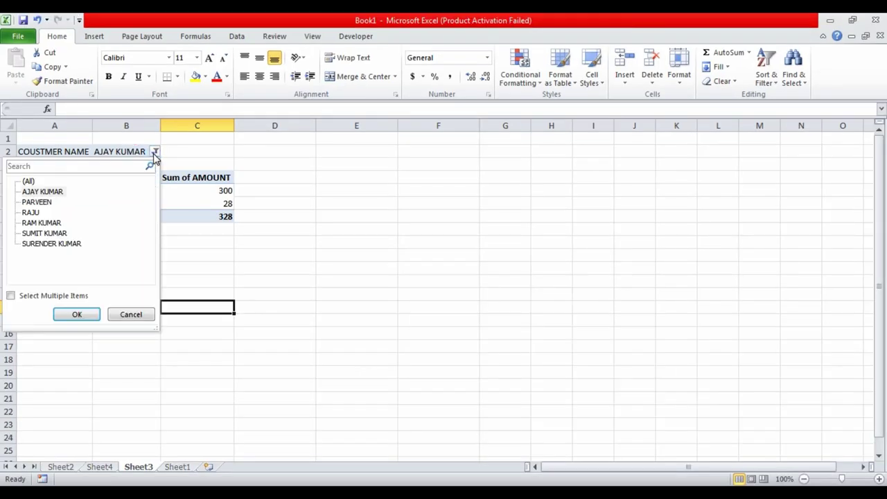
left_click(44, 233)
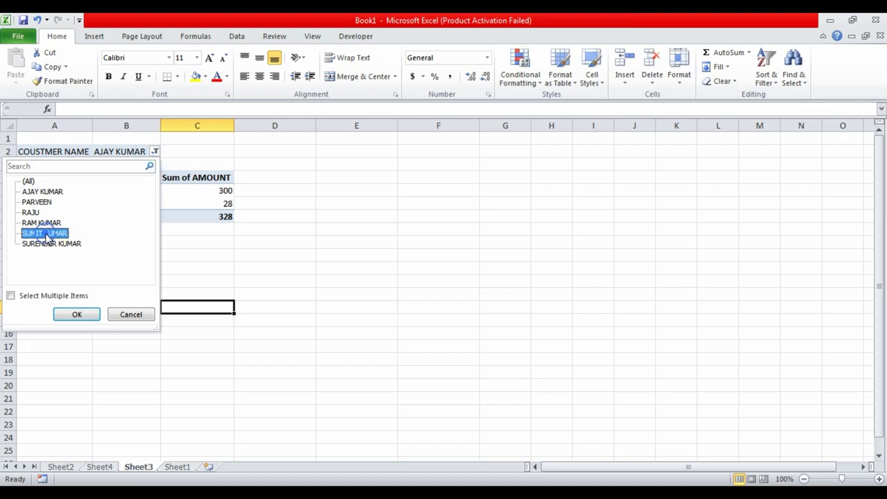
left_click(80, 314)
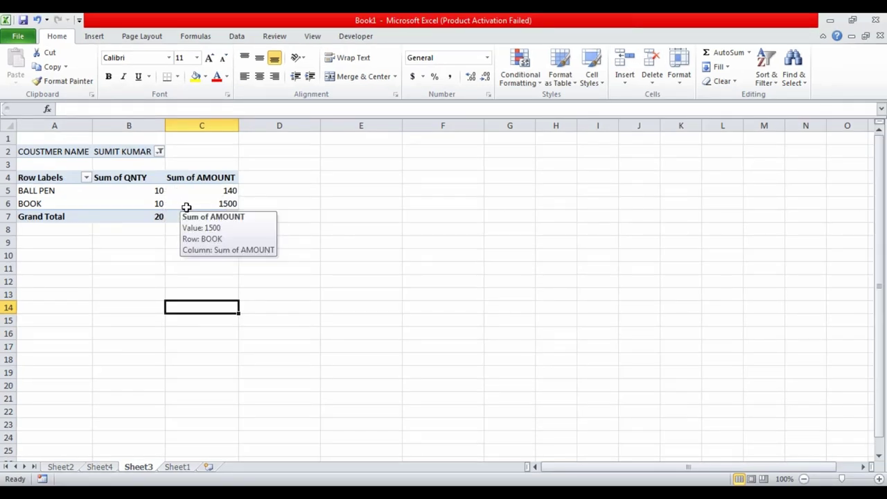
left_click(185, 206)
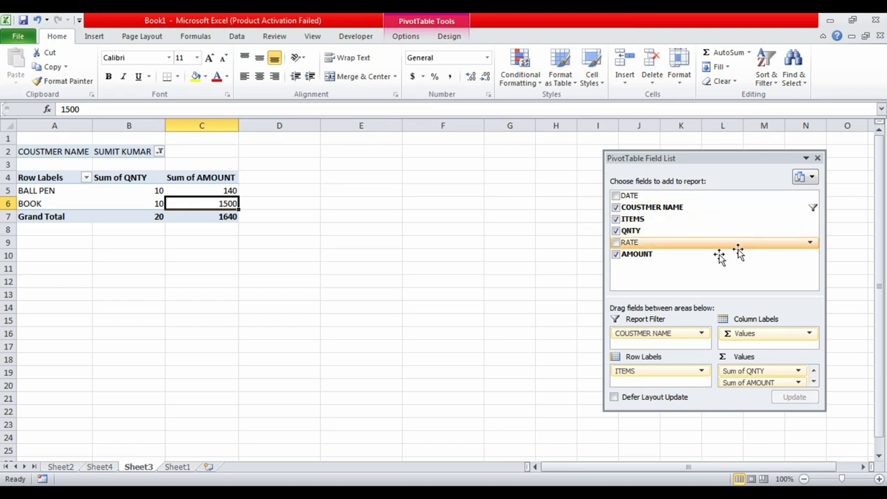
Add Sum of RATE (164) to the values and order them RATE, AMOUNT, then QNTY
left_click_drag(636, 246, 759, 374)
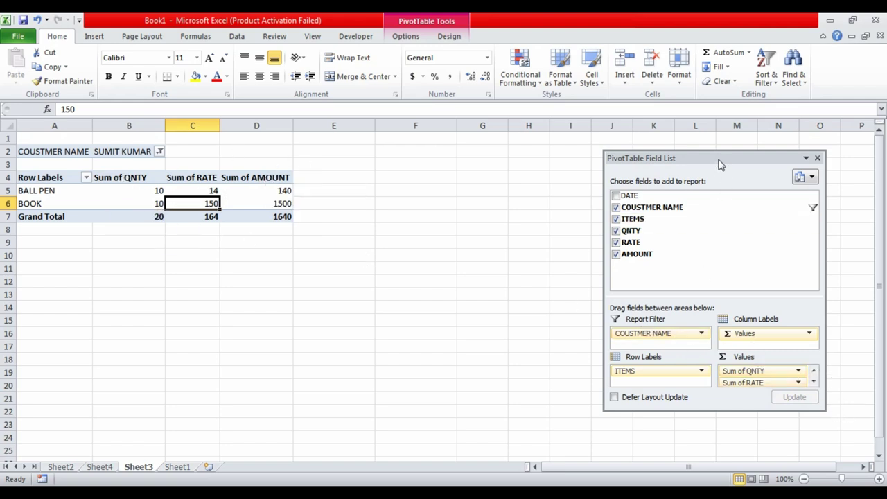
left_click_drag(718, 164, 576, 143)
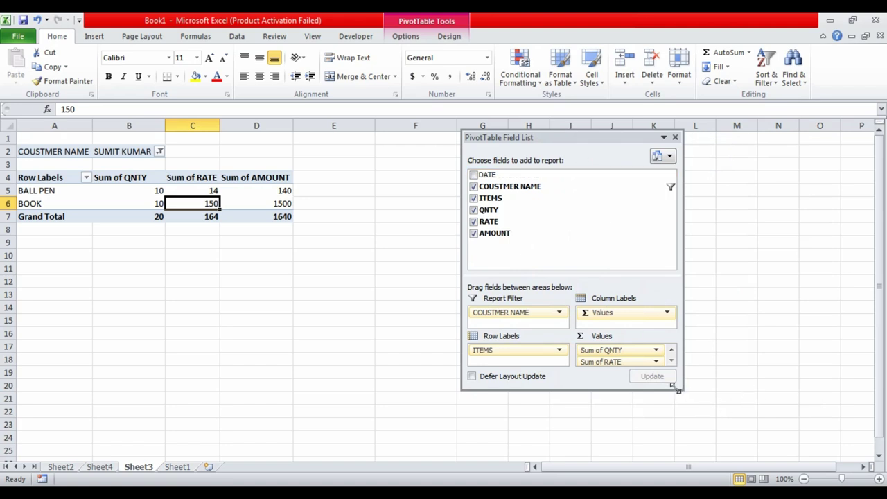
left_click_drag(676, 389, 735, 452)
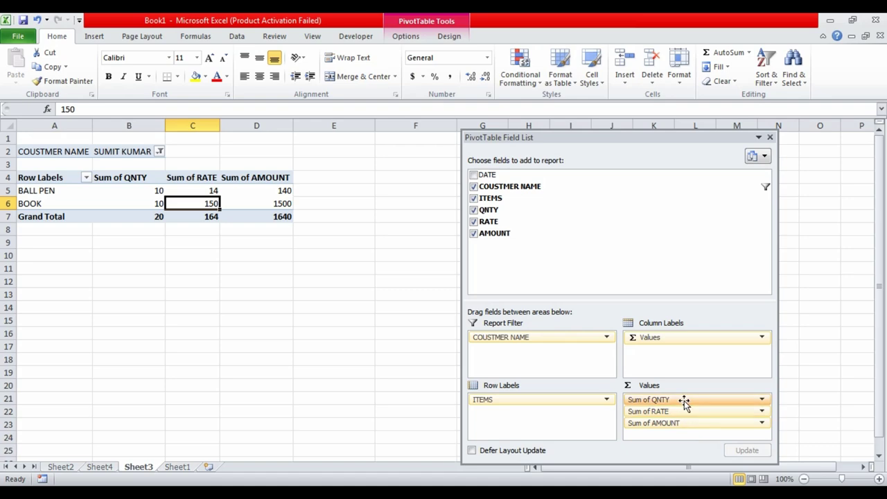
mouse_move(683, 402)
left_mouse_down()
mouse_move(677, 442)
mouse_move(676, 433)
left_mouse_up()
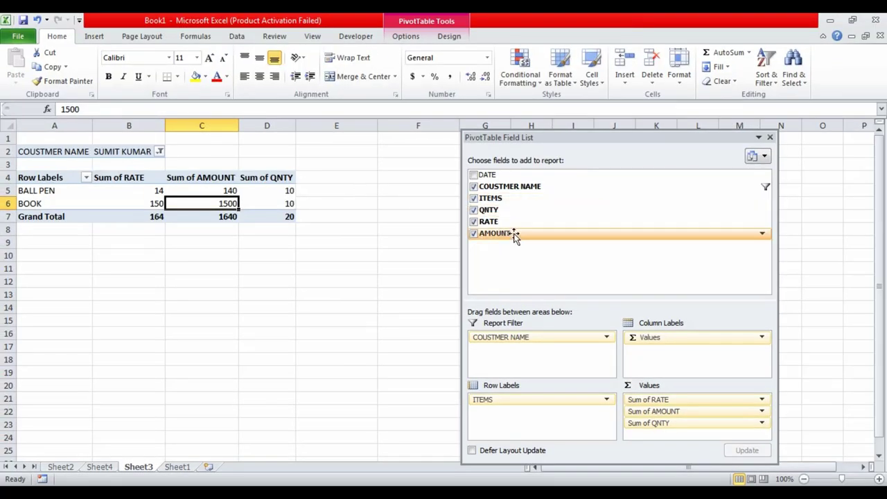
Add an AMOUNT report filter set to 140.00 with customers at (All), leaving only BALL PEN
left_click_drag(501, 236, 503, 362)
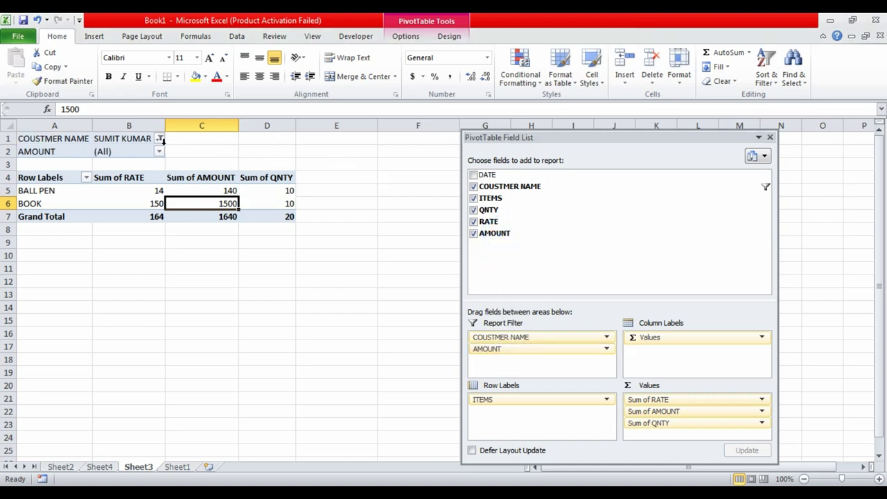
left_click(162, 140)
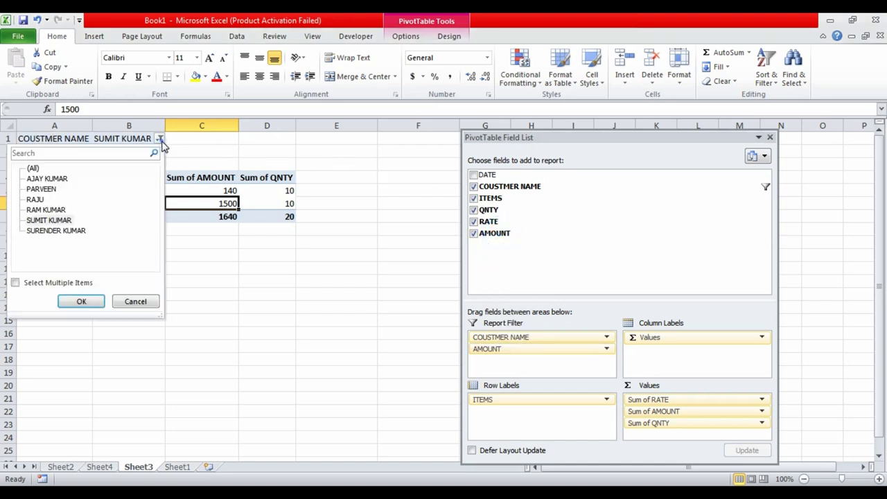
left_click(88, 306)
left_click(139, 153)
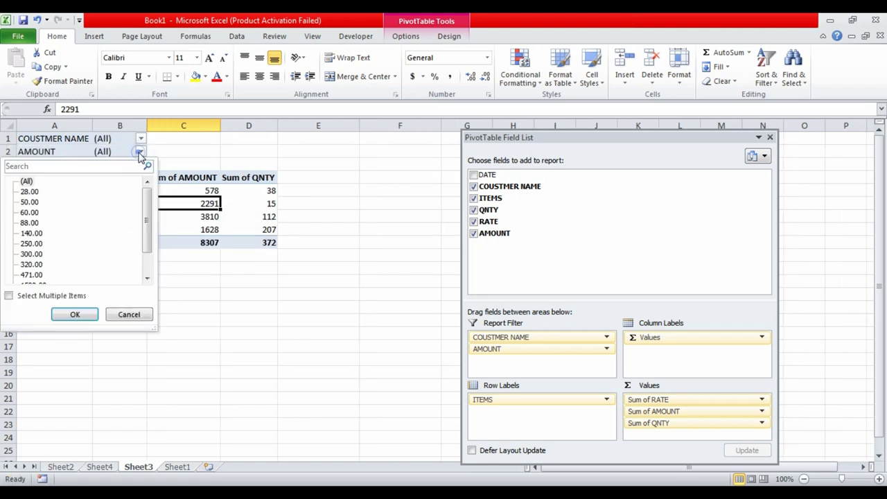
left_click(31, 233)
left_click(75, 314)
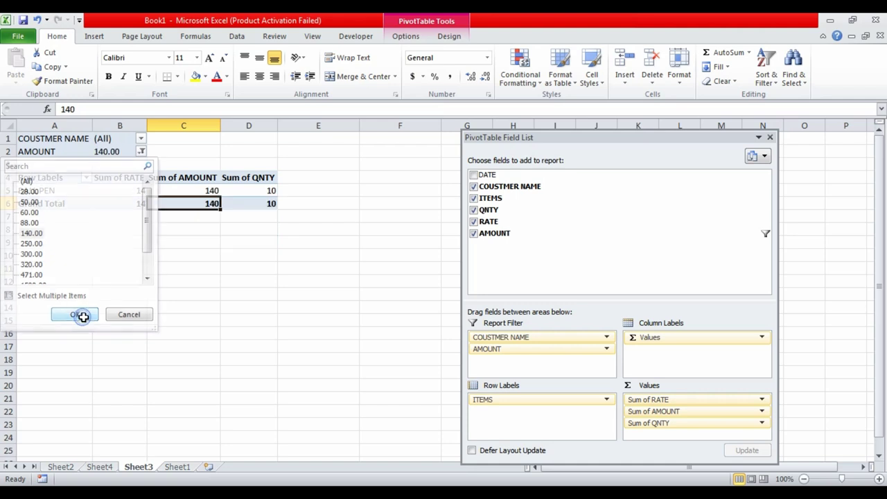
left_click(241, 287)
left_click(42, 194)
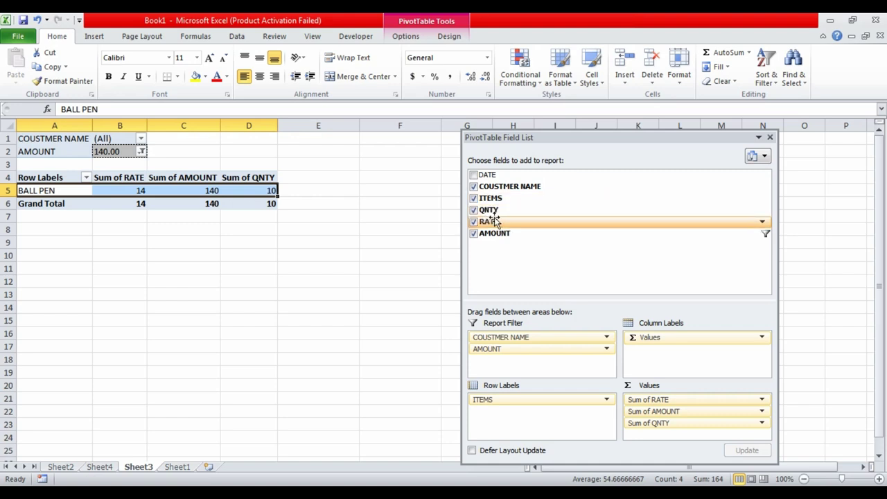
Try QNTY as column labels, then move it to row labels beneath the items
left_click_drag(488, 210, 660, 364)
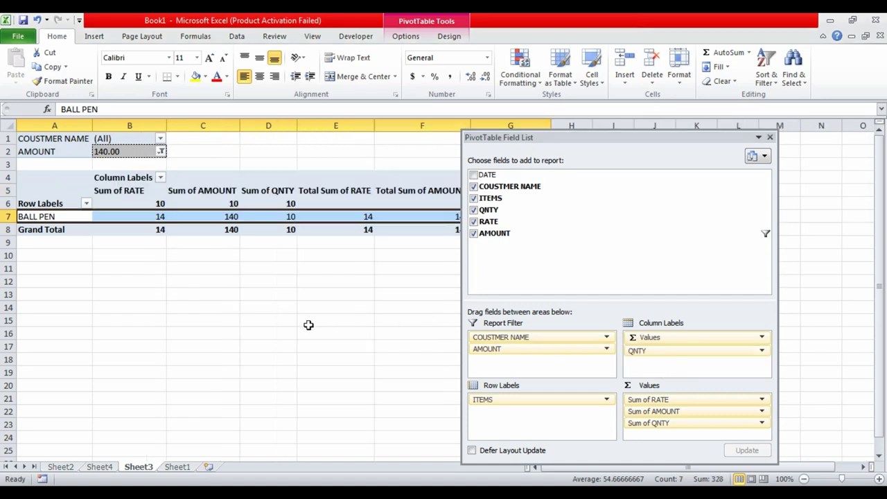
left_click(247, 296)
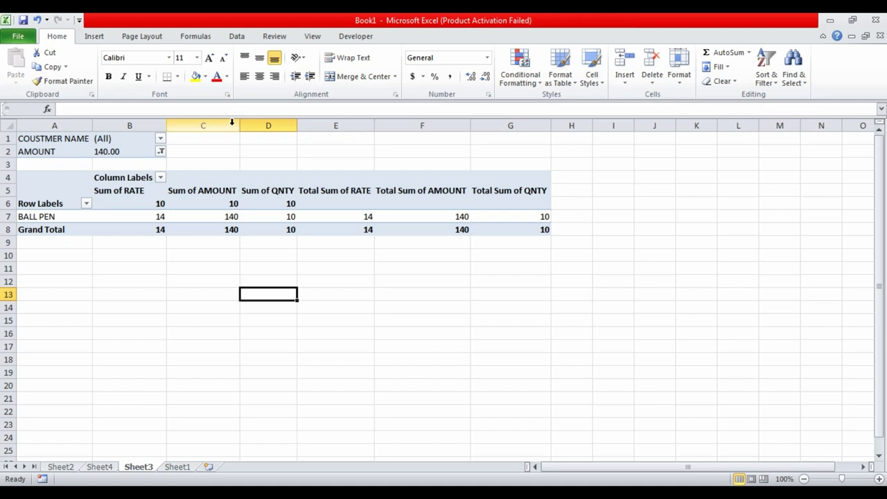
left_click(153, 219)
left_click(284, 216)
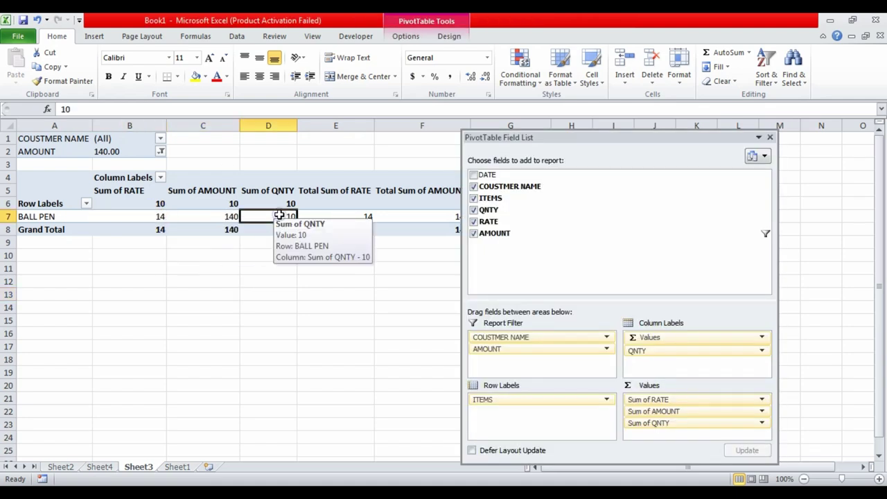
left_click(343, 217)
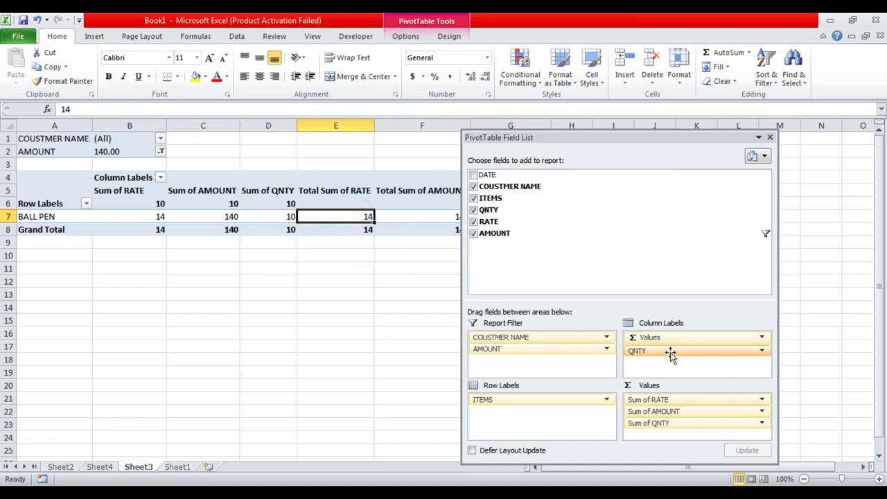
mouse_move(669, 354)
left_mouse_down()
mouse_move(489, 420)
mouse_move(497, 424)
left_mouse_up()
left_click(85, 294)
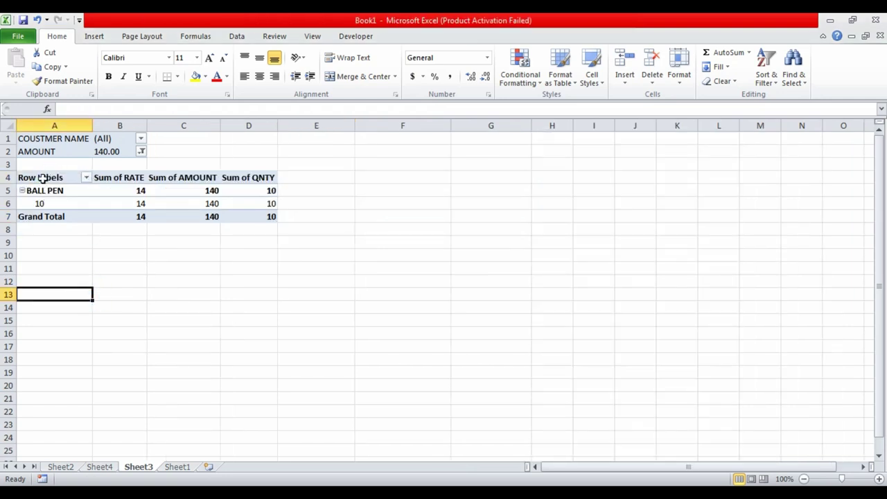
Set the AMOUNT filter to (All), totalling 624, 8307 and 372, then switch to Sheet1
left_click(141, 151)
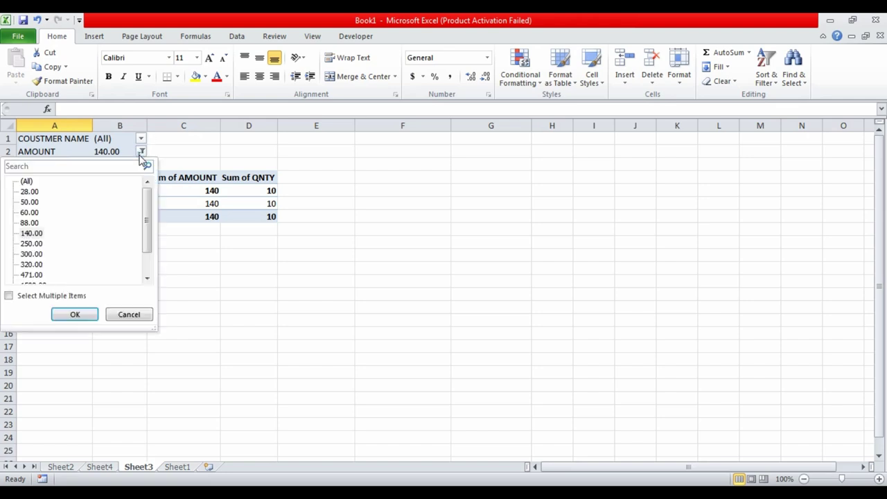
left_click(26, 181)
left_click(78, 315)
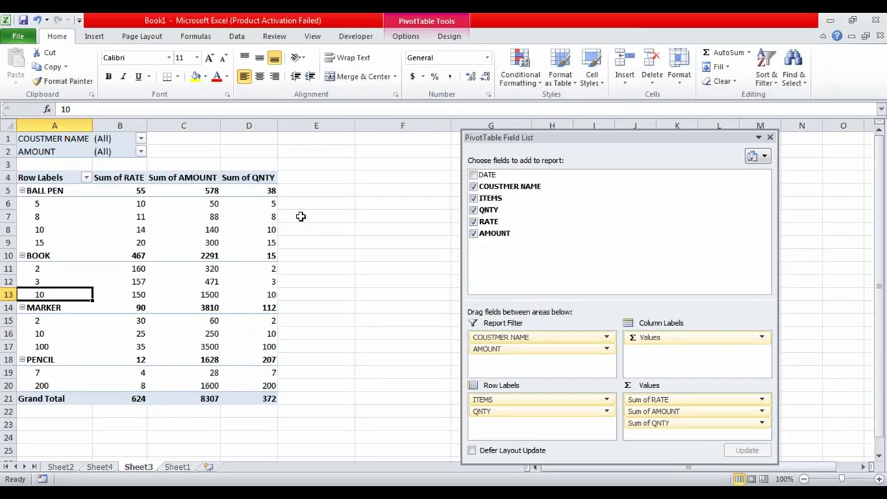
left_click(179, 466)
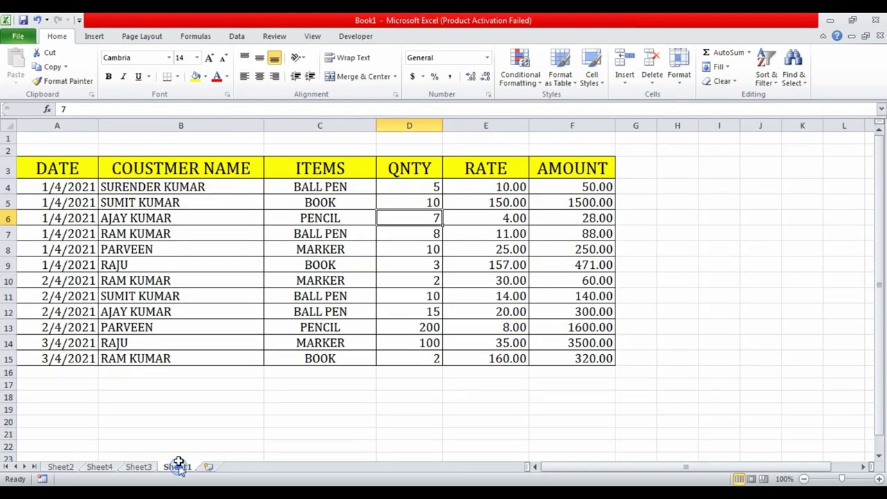
Change the MARKER quantity in D14 from 100 to 500, then go back to Sheet3
left_click(194, 408)
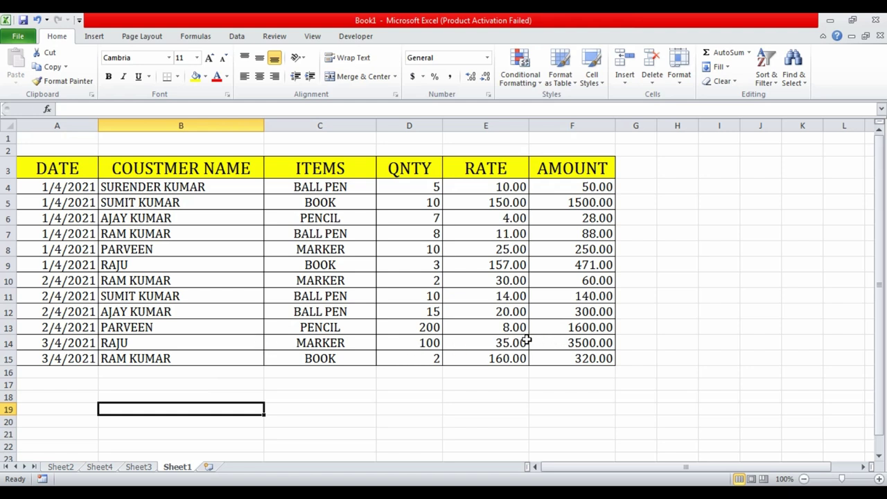
left_click(345, 385)
left_click(143, 343)
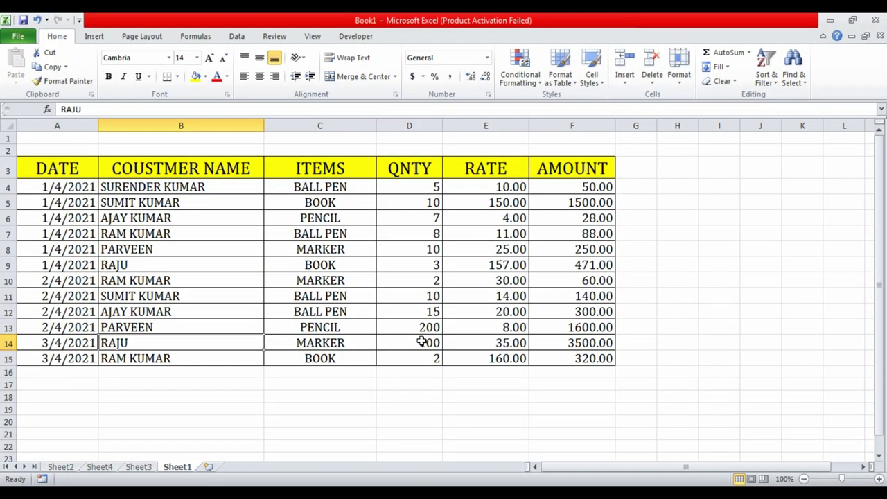
left_click(419, 341)
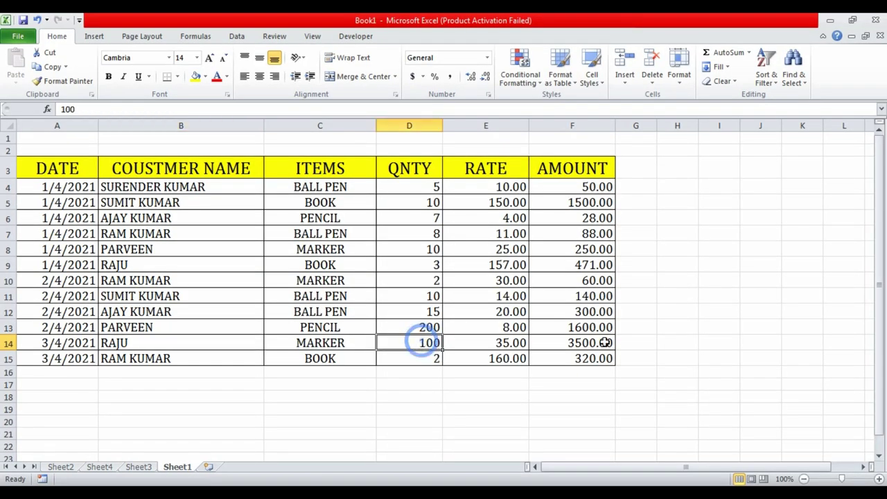
type("500")
key("Return")
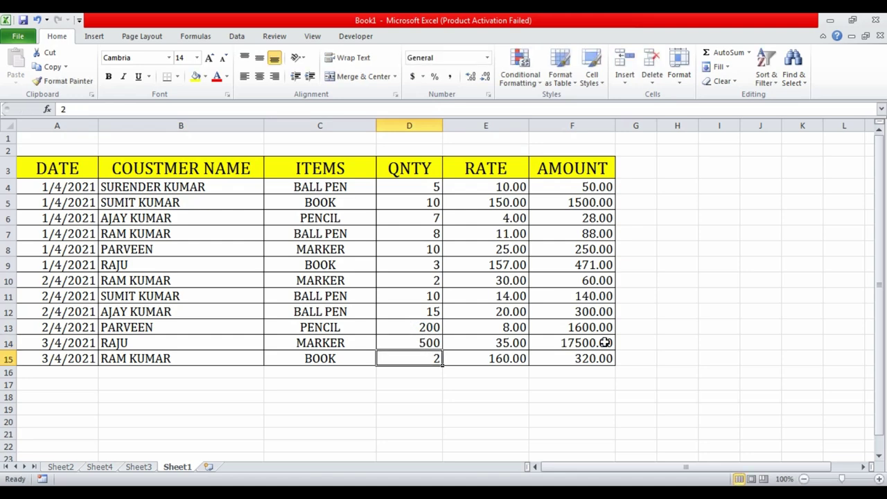
left_click(138, 466)
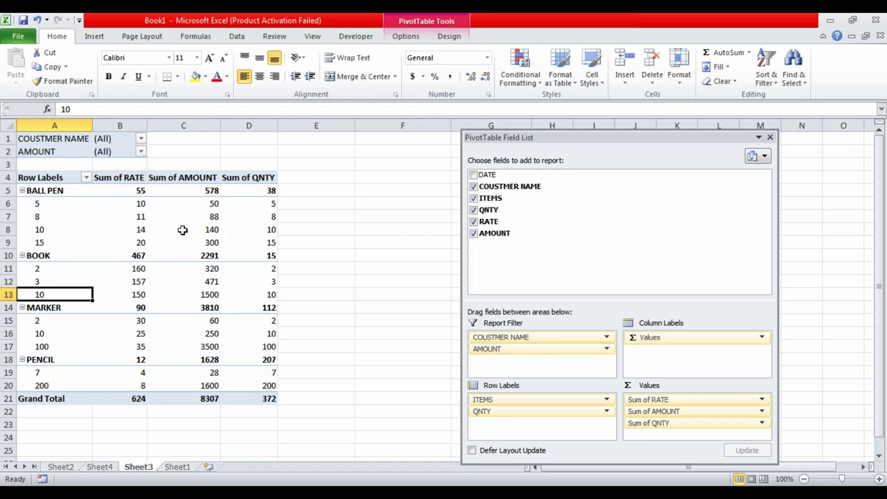
Filter the pivot to a single customer, showing BOOK and MARKER with a 3971 grand total
left_click(141, 138)
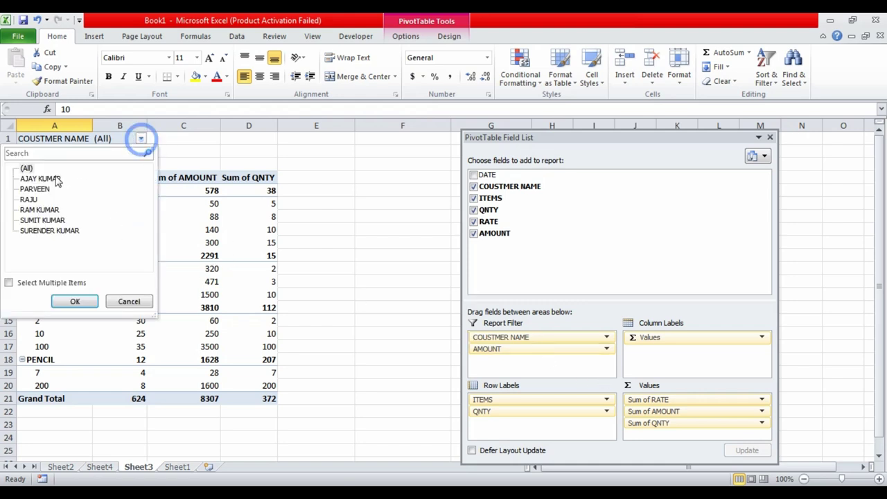
left_click(27, 200)
left_click(75, 301)
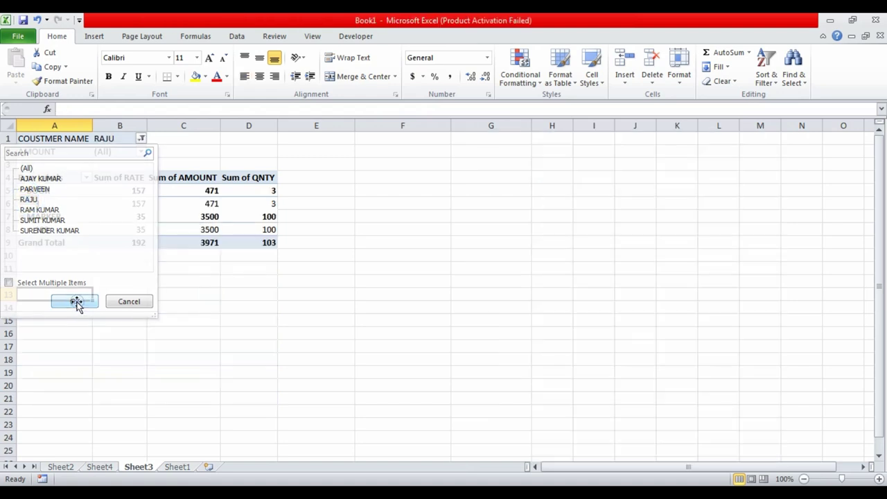
left_click(75, 300)
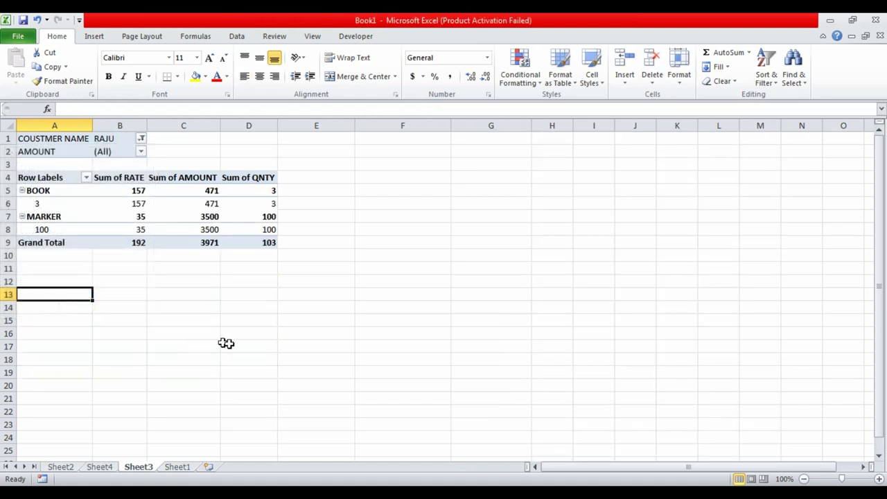
left_click(177, 266)
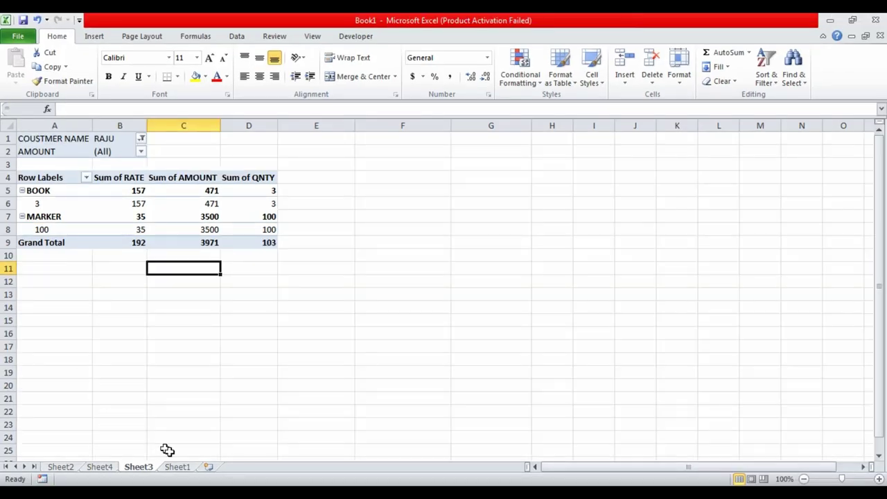
Compare against Sheet1, noting the pivot still shows MARKER at 100 and 3500
left_click(177, 466)
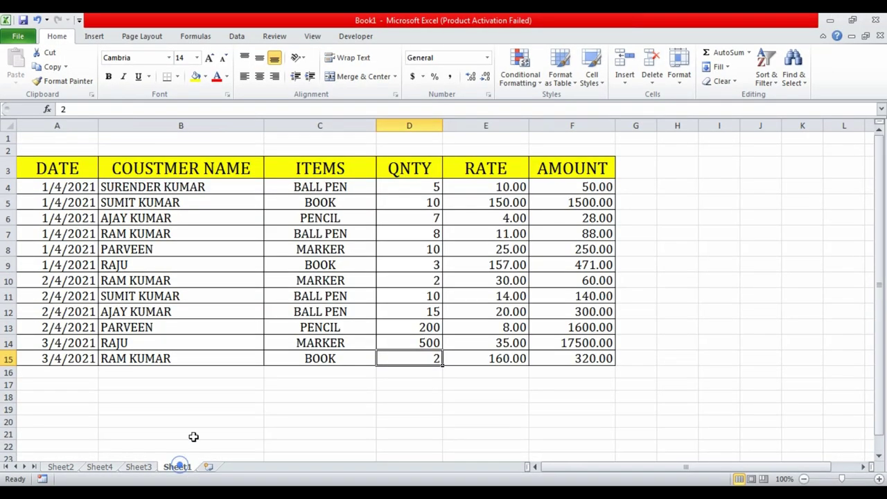
left_click(424, 343)
left_click(140, 467)
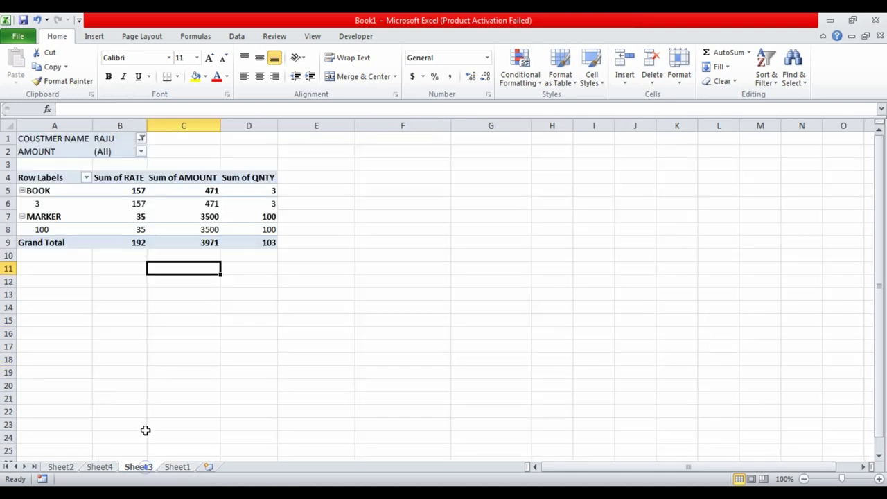
left_click(42, 231)
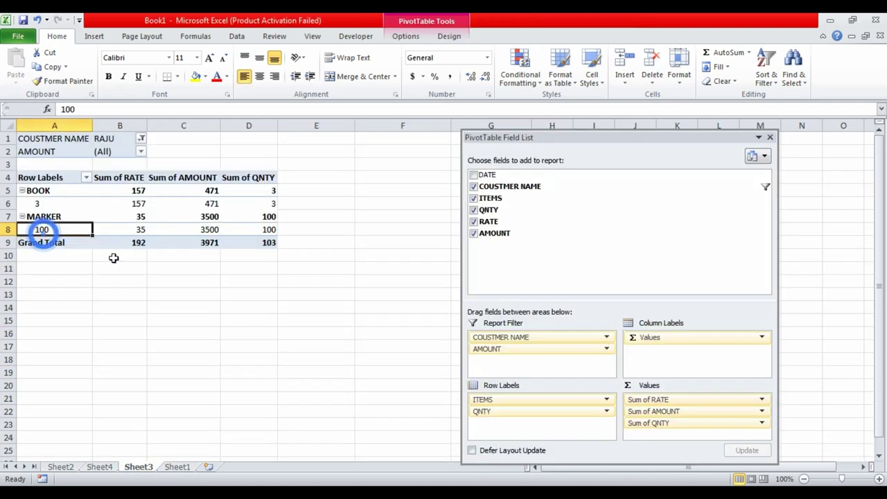
left_click(166, 307)
left_click(98, 217)
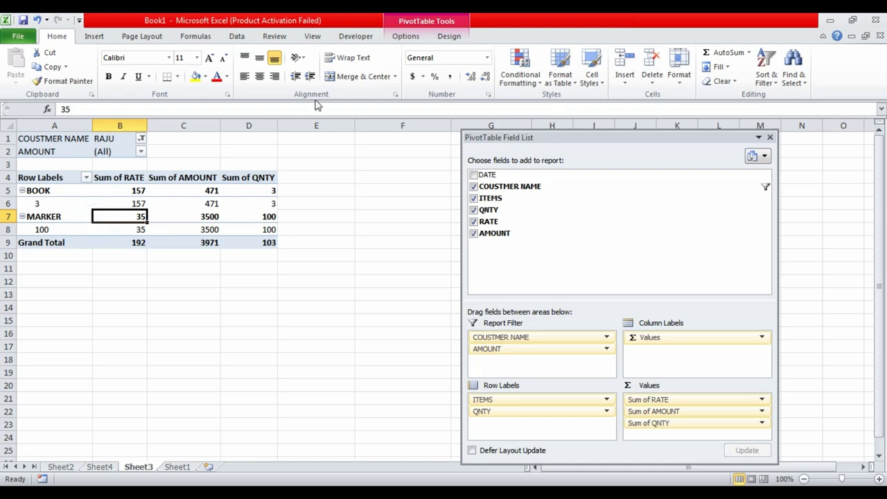
left_click(237, 38)
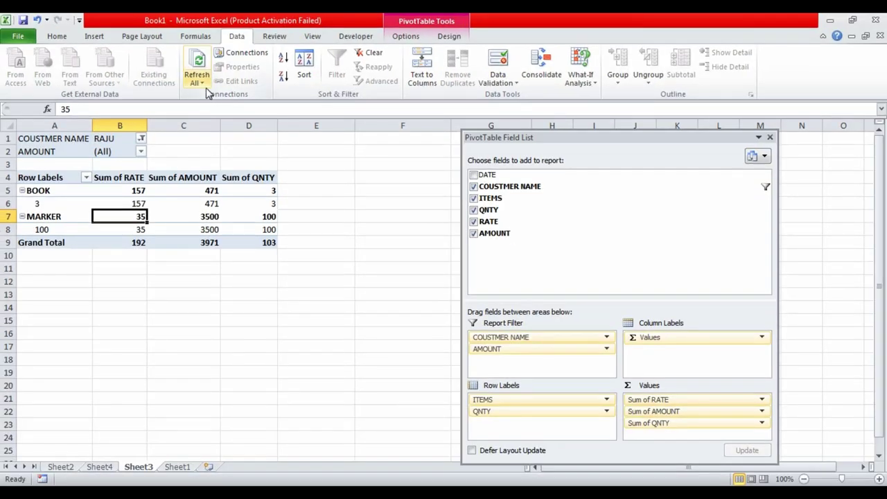
Refresh All so MARKER shows 500 units and 17500, with grand totals 192, 17971, 503
left_click(200, 82)
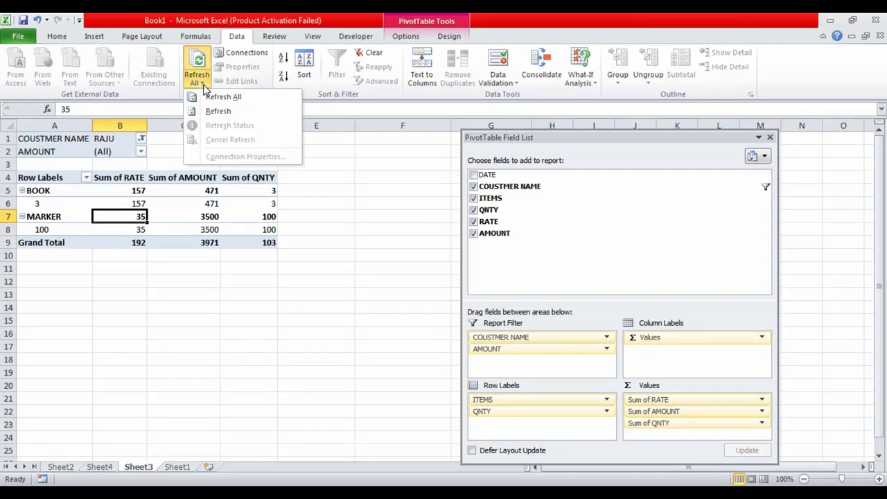
left_click(223, 97)
left_click(178, 256)
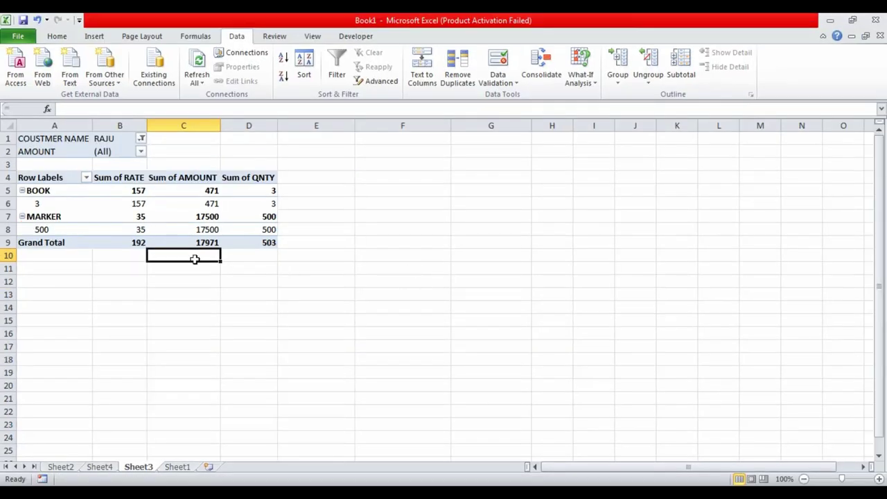
left_click(483, 276)
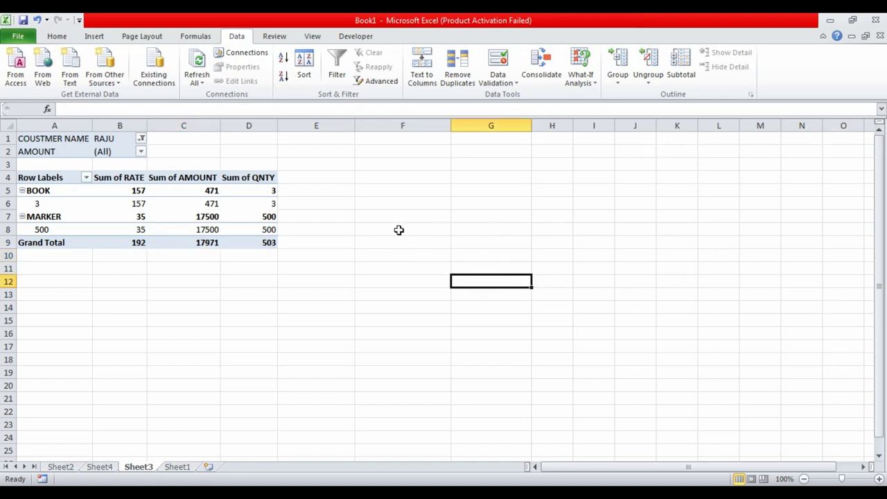
left_click(105, 210)
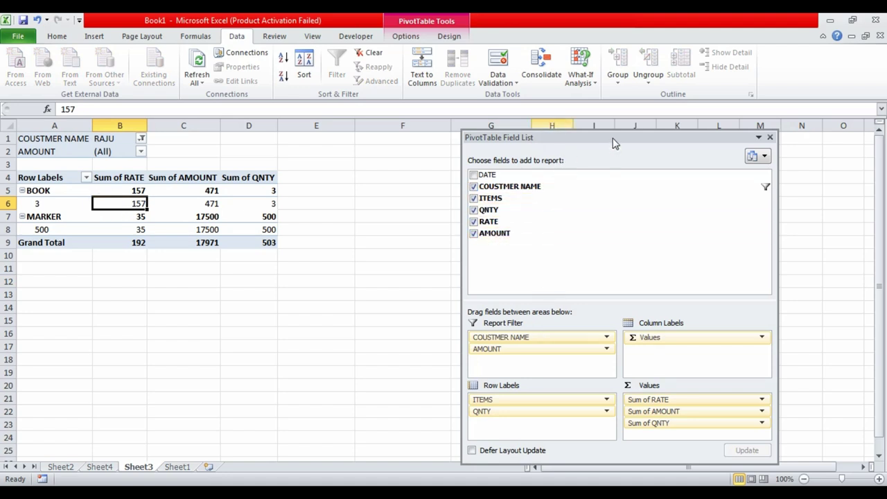
Remove COUSTMER NAME and AMOUNT from the pivot's report filter
left_click_drag(613, 137, 642, 97)
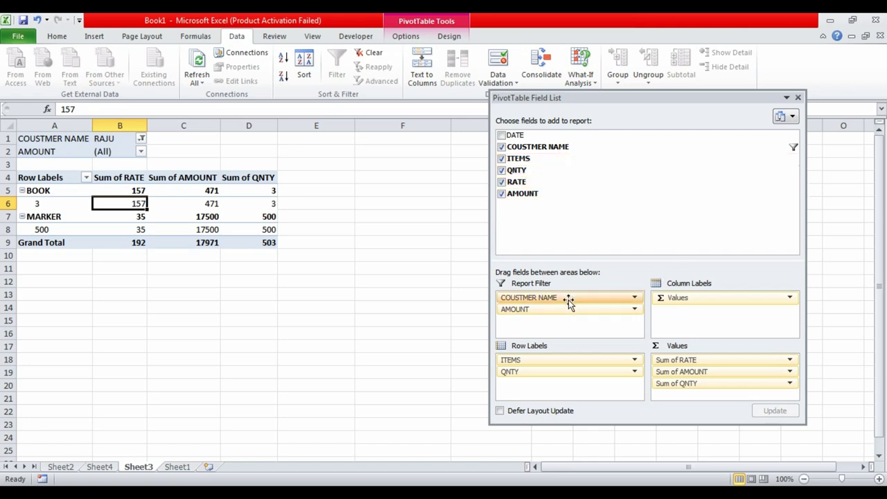
left_click_drag(569, 298, 586, 250)
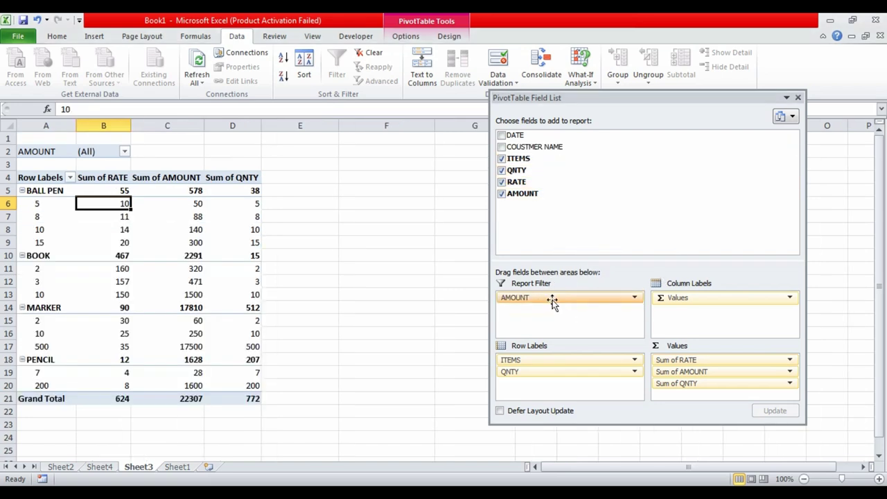
left_click_drag(556, 298, 550, 228)
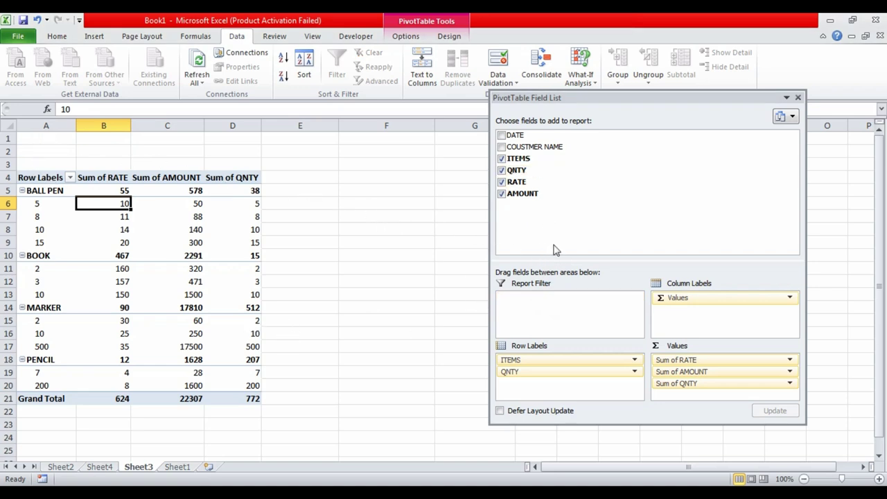
Add DATE as a report filter set to 2/4/2021, giving totals 72, 2100 and 227
left_click_drag(518, 139, 538, 393)
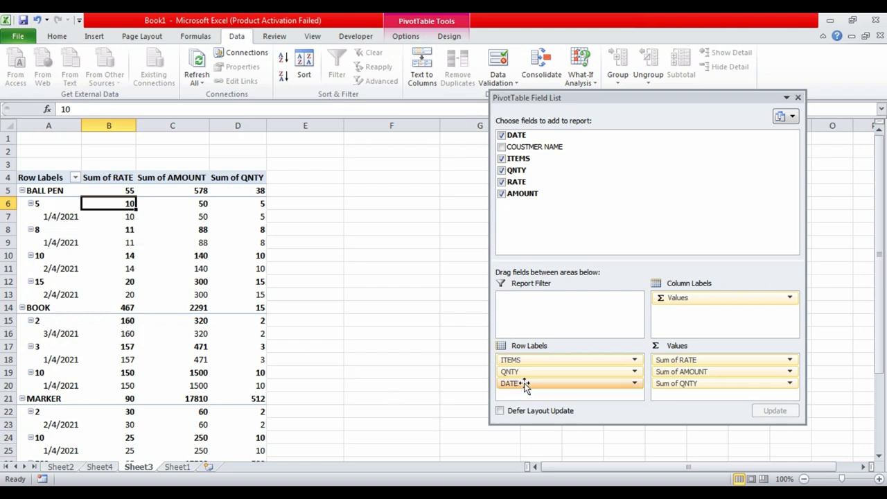
left_click_drag(528, 385, 534, 305)
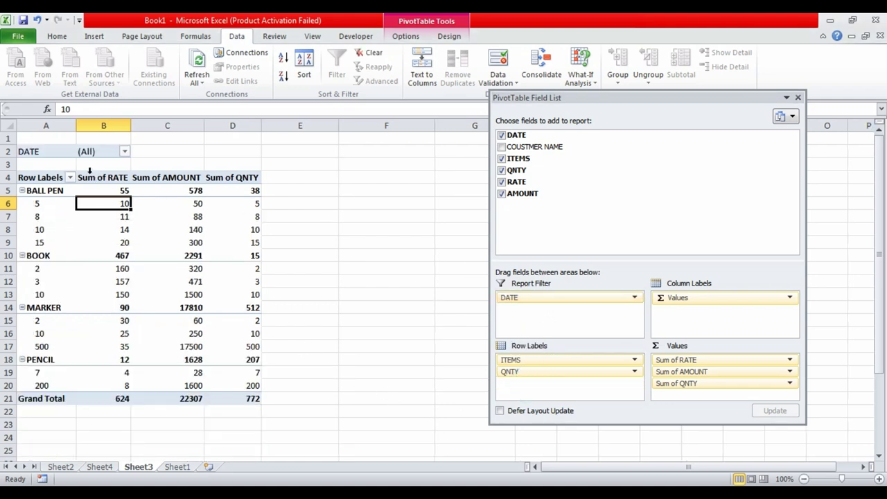
left_click(125, 152)
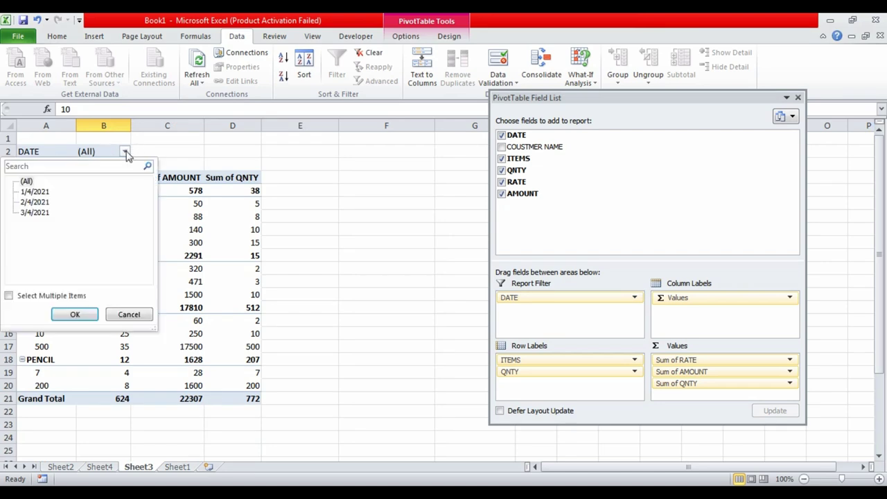
left_click(34, 202)
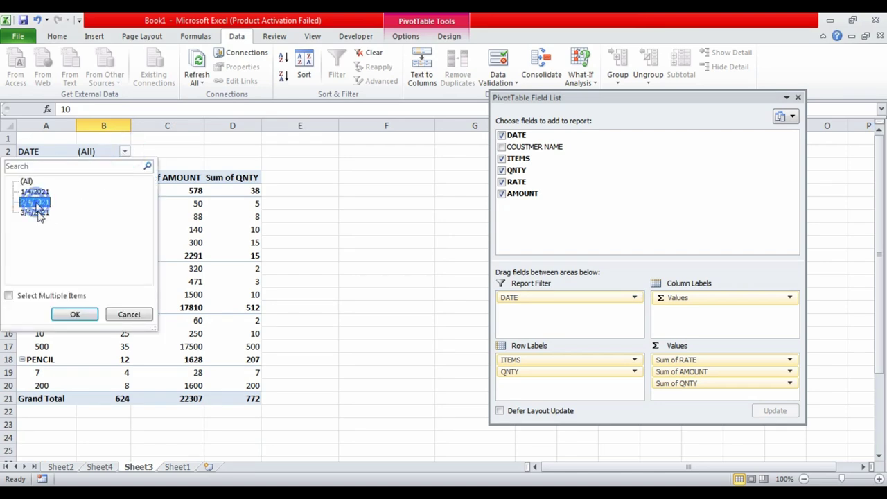
left_click(75, 316)
left_click(111, 381)
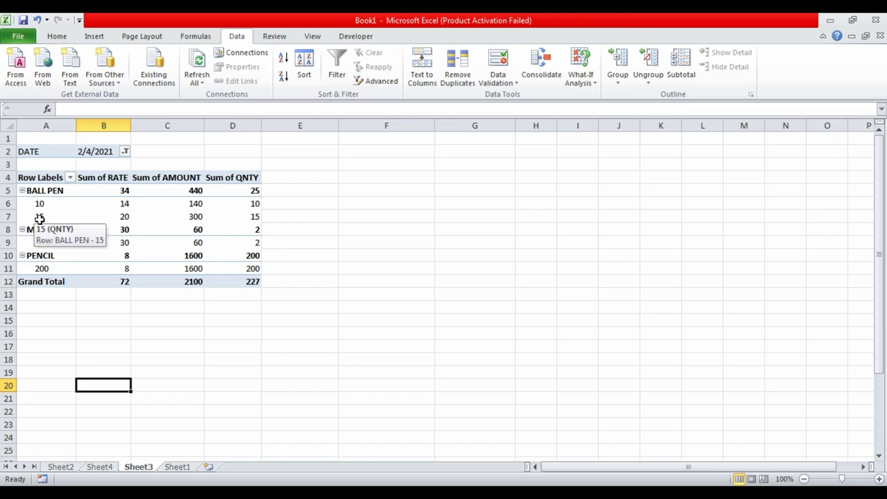
Drill into the BALL PEN 15 value to create detail sheet Sheet5
left_click(38, 217)
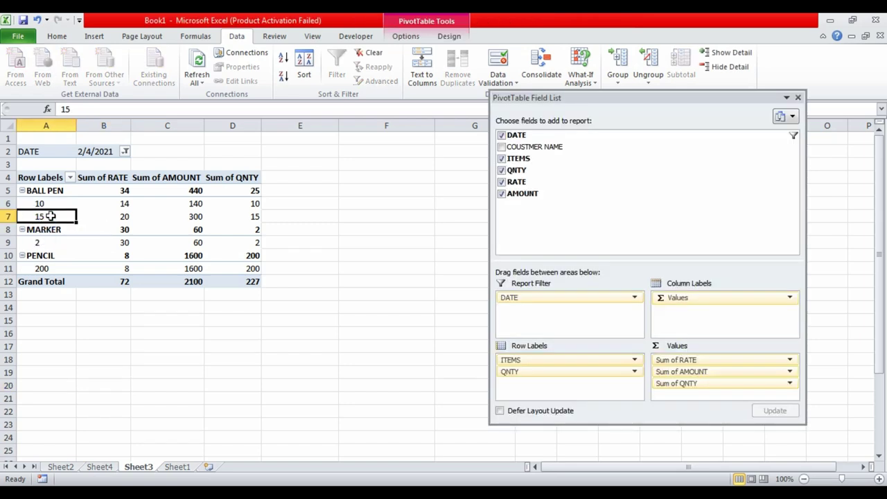
double_click(38, 217)
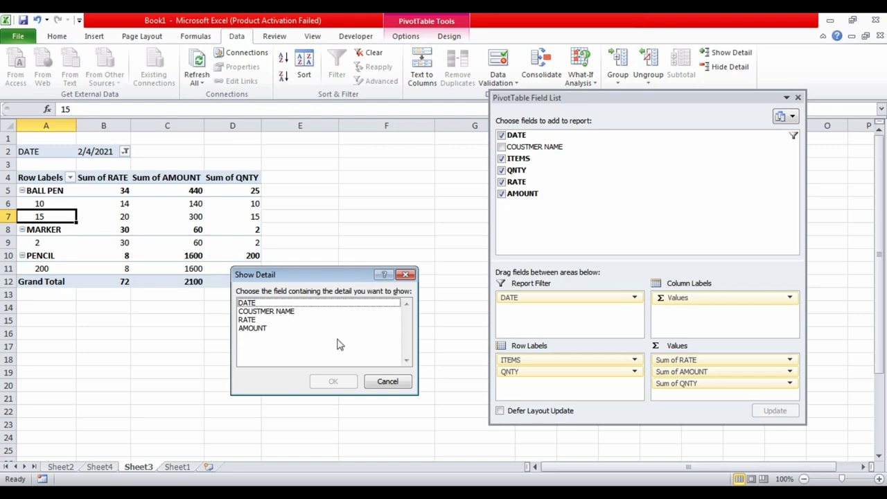
left_click(389, 382)
double_click(186, 217)
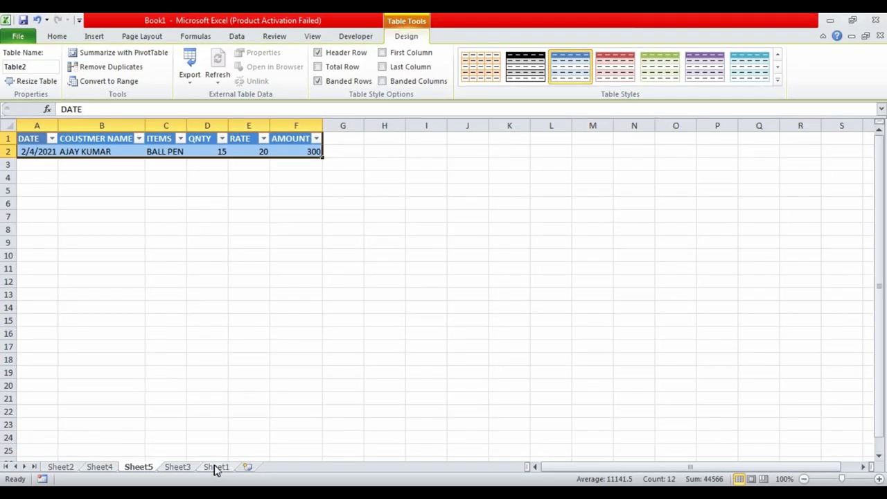
Back on Sheet3, drill into the PENCIL 1600 amount to create detail sheet Sheet6
left_click(216, 468)
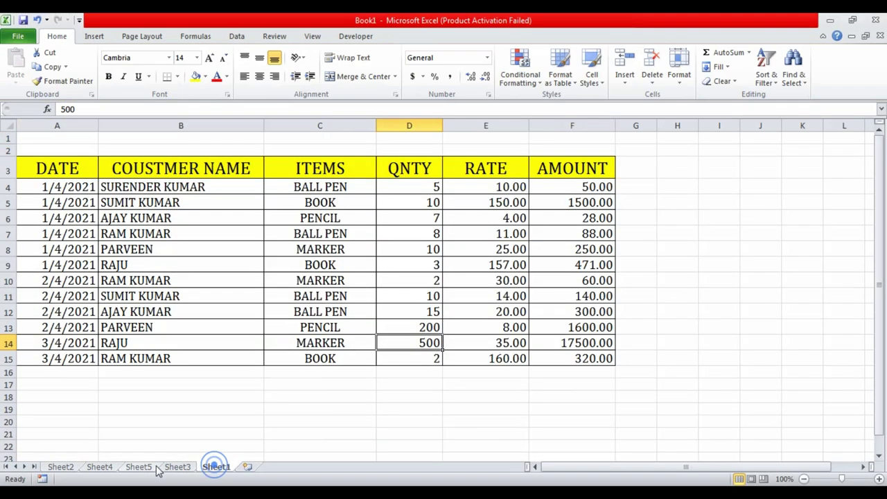
left_click(175, 470)
left_click(137, 468)
left_click(181, 469)
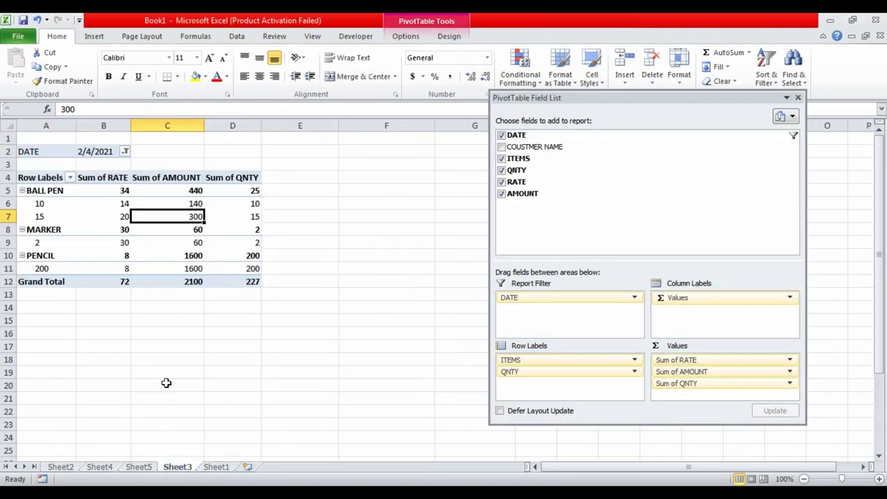
left_click(166, 384)
left_click(113, 217)
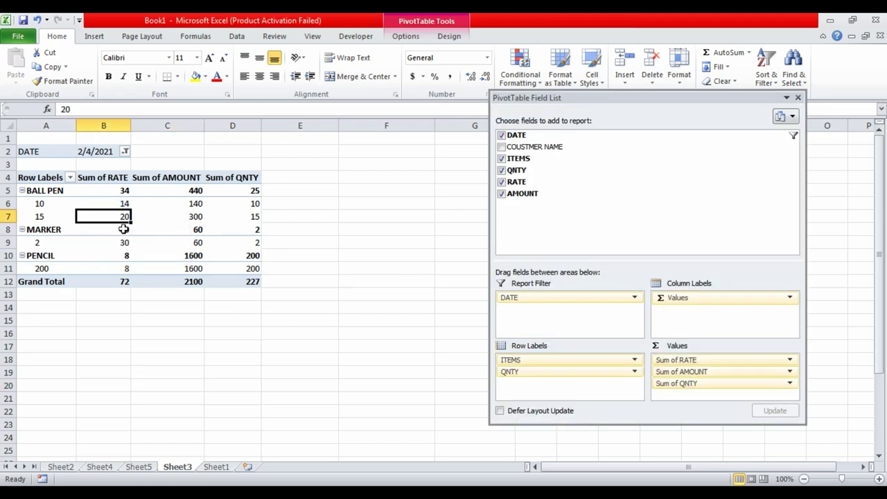
left_click(181, 217)
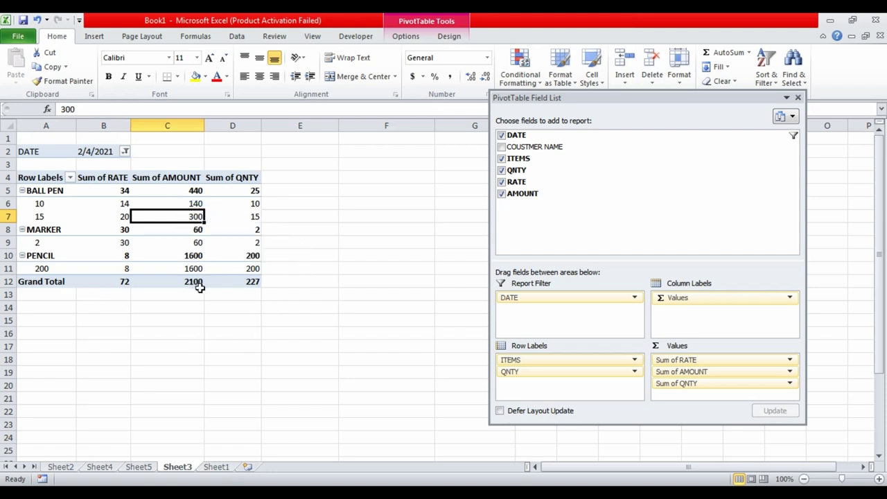
left_click(184, 269)
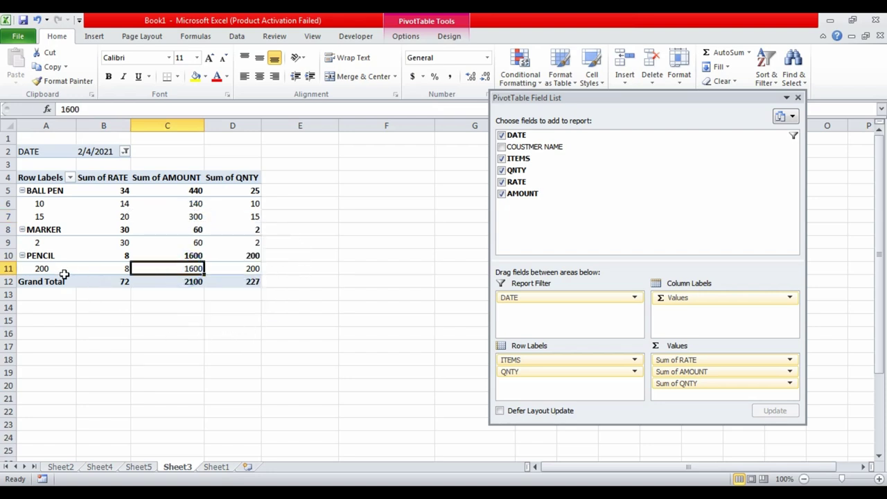
double_click(179, 268)
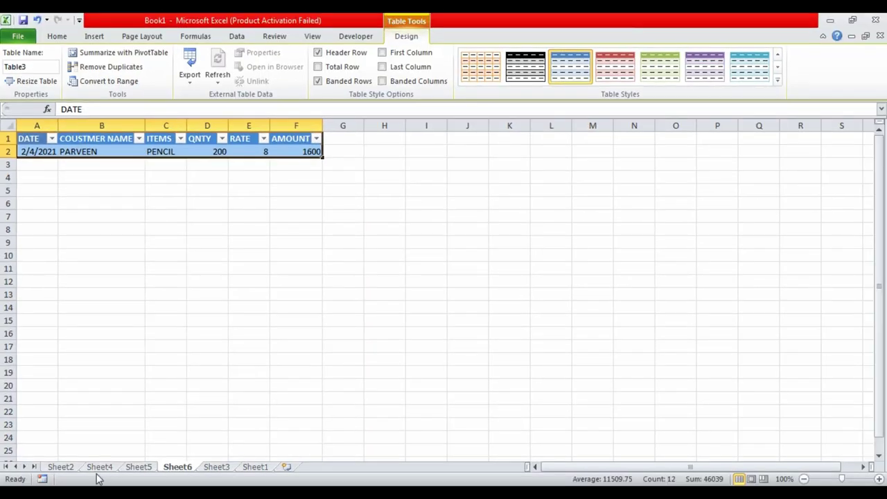
Review the source data on Sheet1, then return to the Sheet3 pivot filtered to 2/4/2021
left_click(138, 467)
left_click(253, 466)
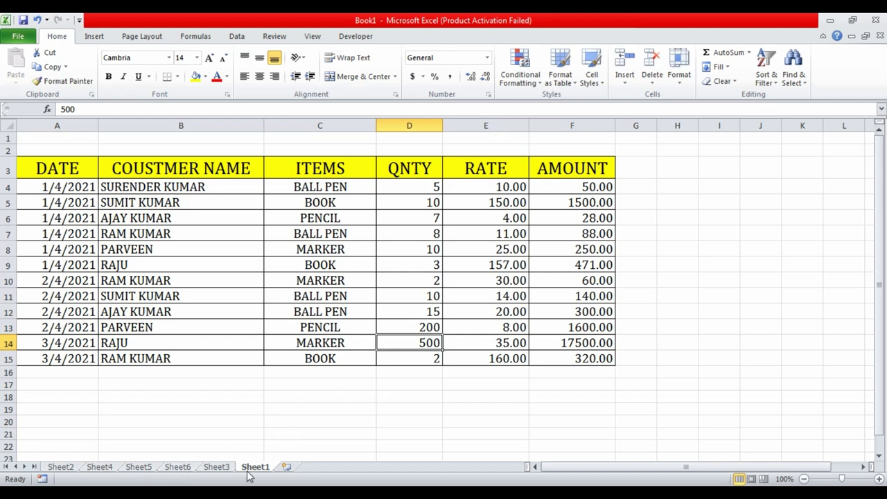
left_click(217, 467)
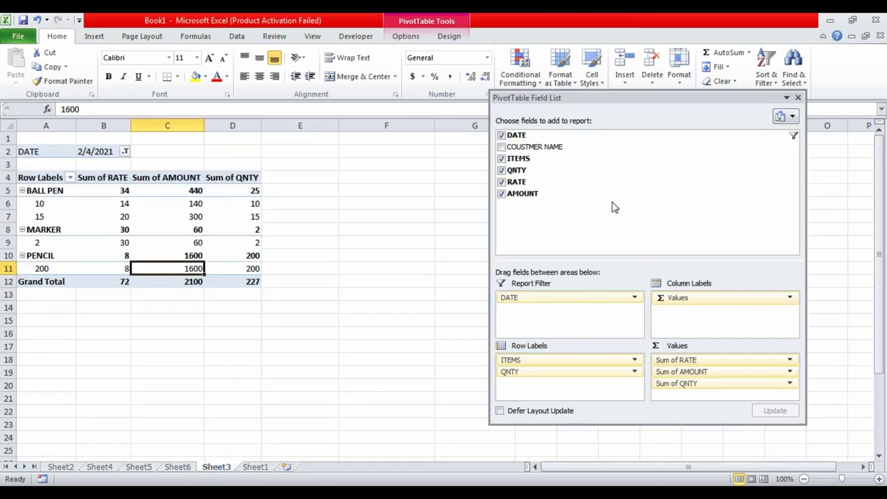
left_click(400, 284)
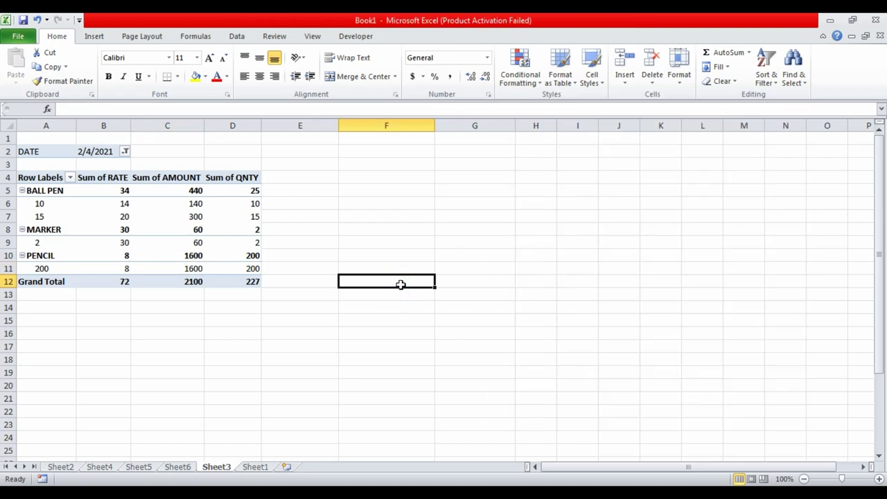